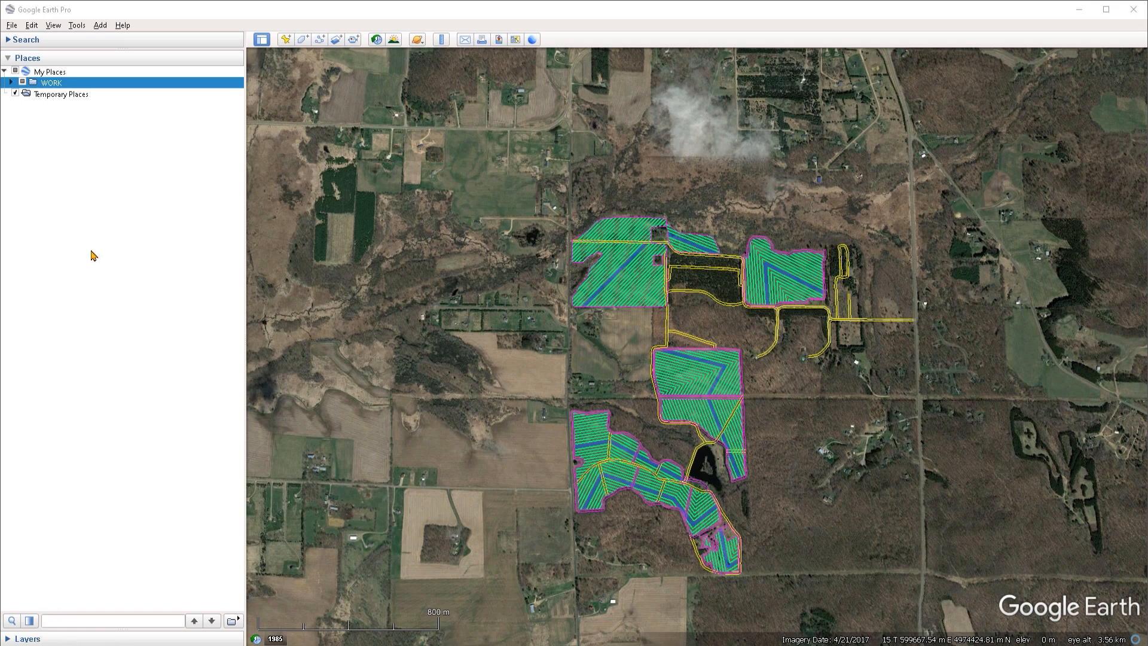
# Step: Open and close the Search and Layers panels to examine them
pyautogui.click(47, 42)
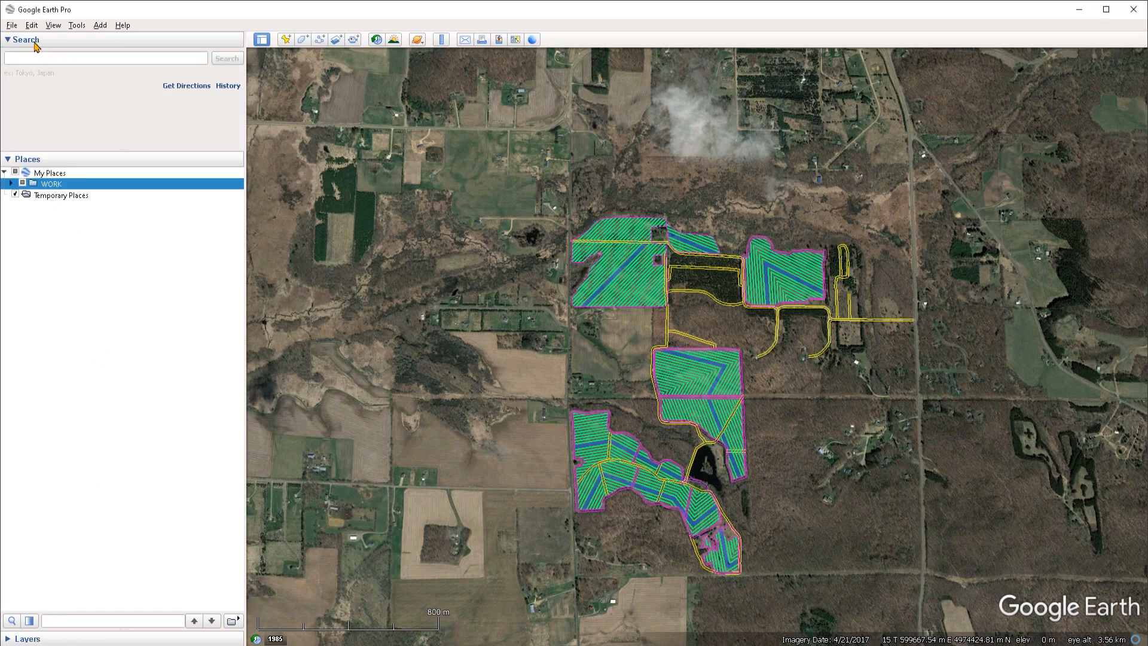
pyautogui.click(43, 40)
pyautogui.click(118, 639)
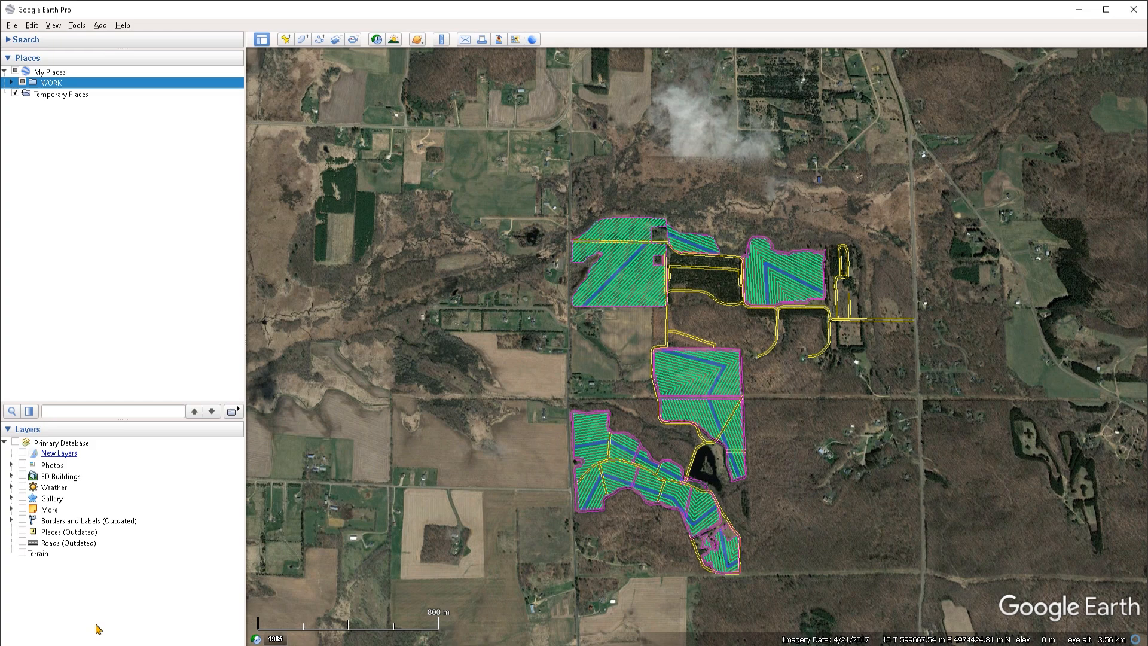
pyautogui.click(94, 430)
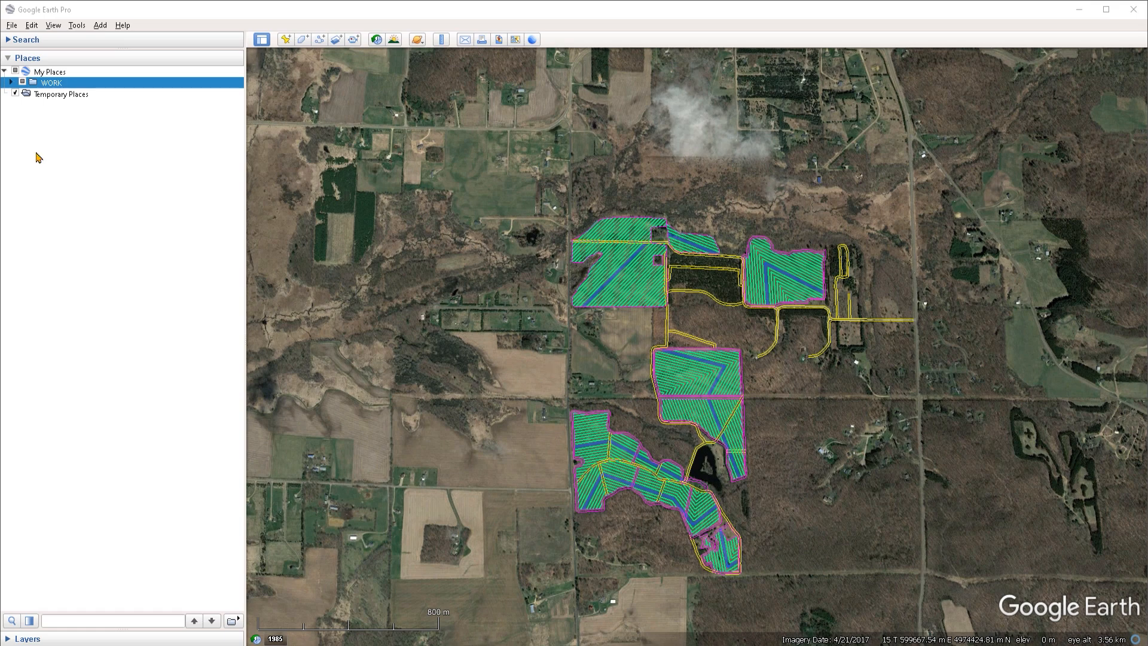
# Step: Examine the items under My Places and Temporary Places and the options for adding new features
pyautogui.click(75, 123)
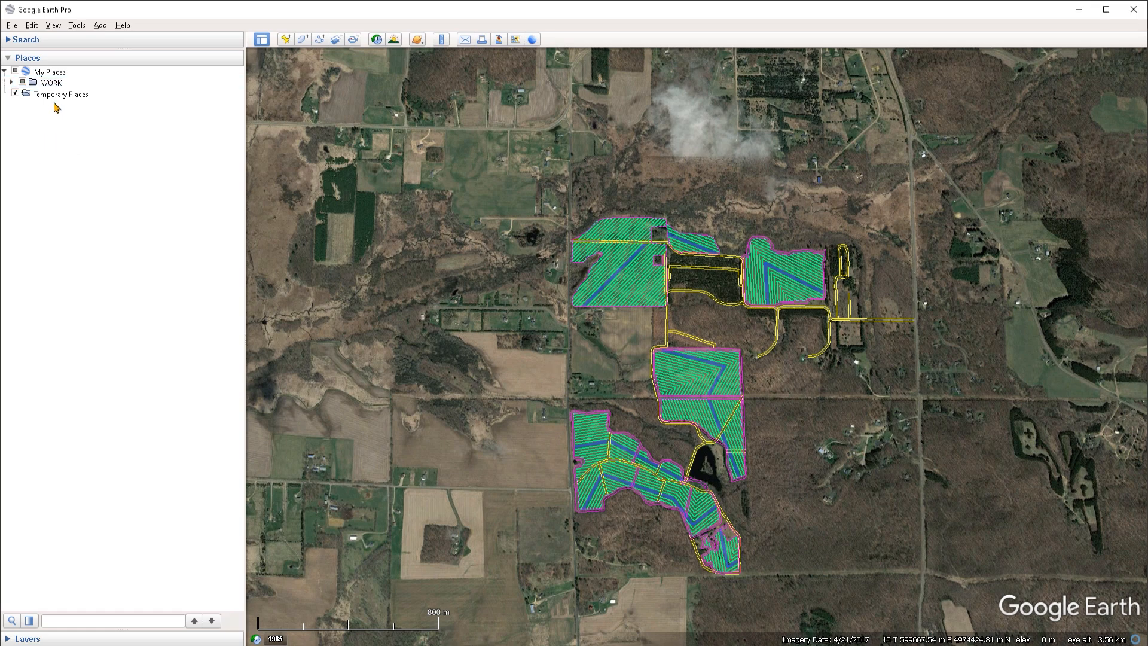
pyautogui.click(61, 75)
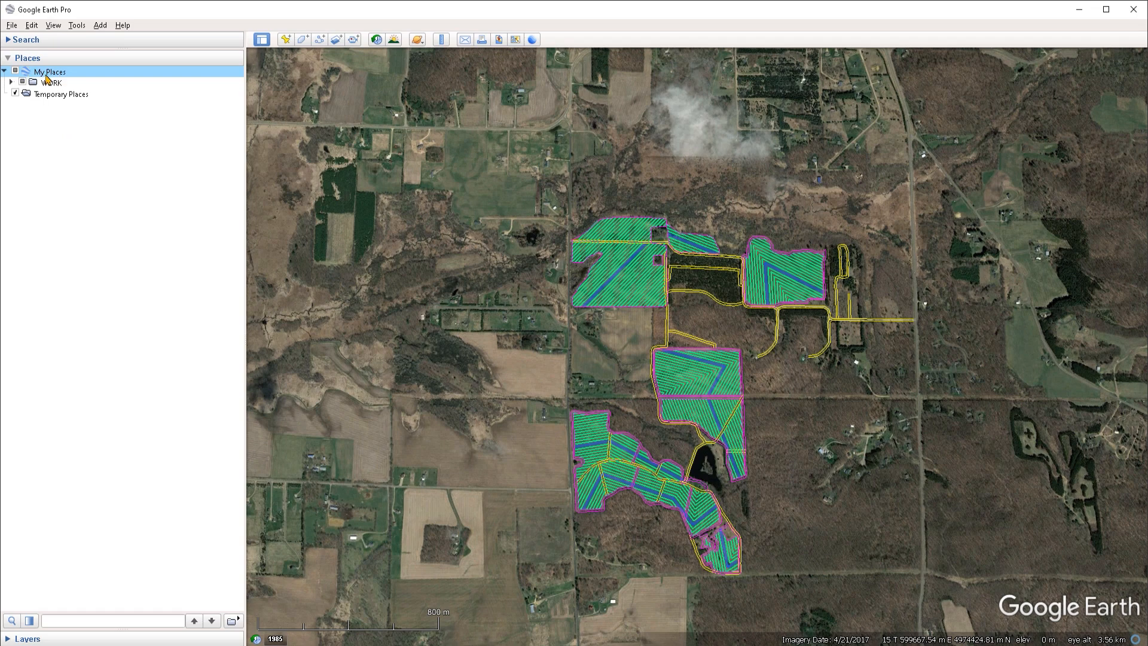
pyautogui.click(47, 98)
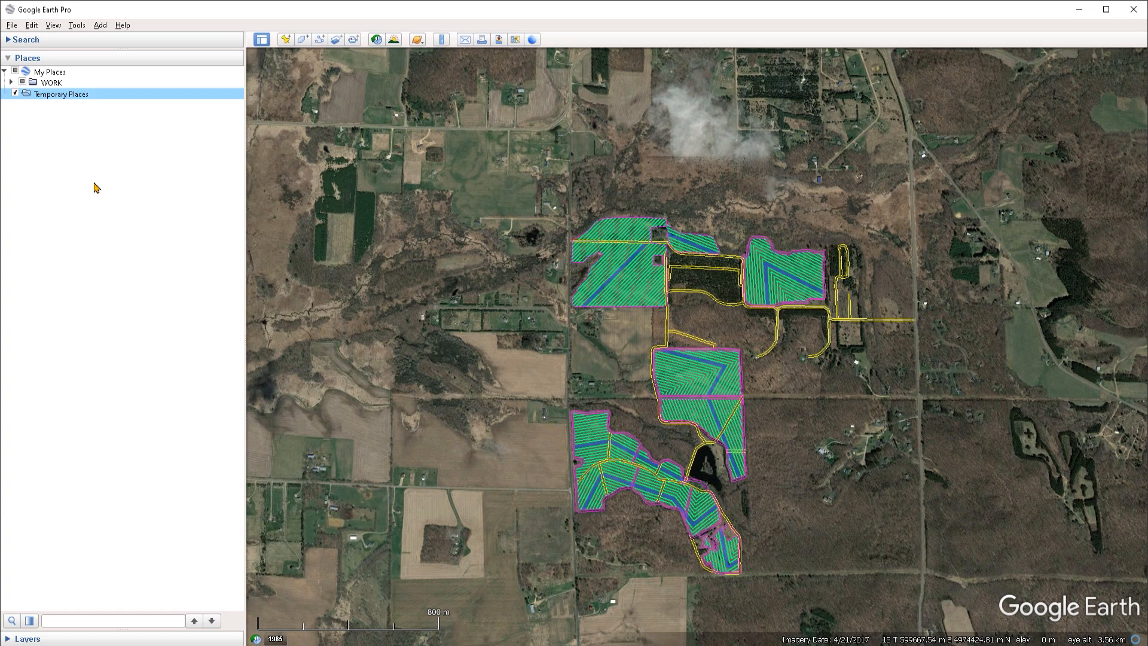
pyautogui.click(52, 73)
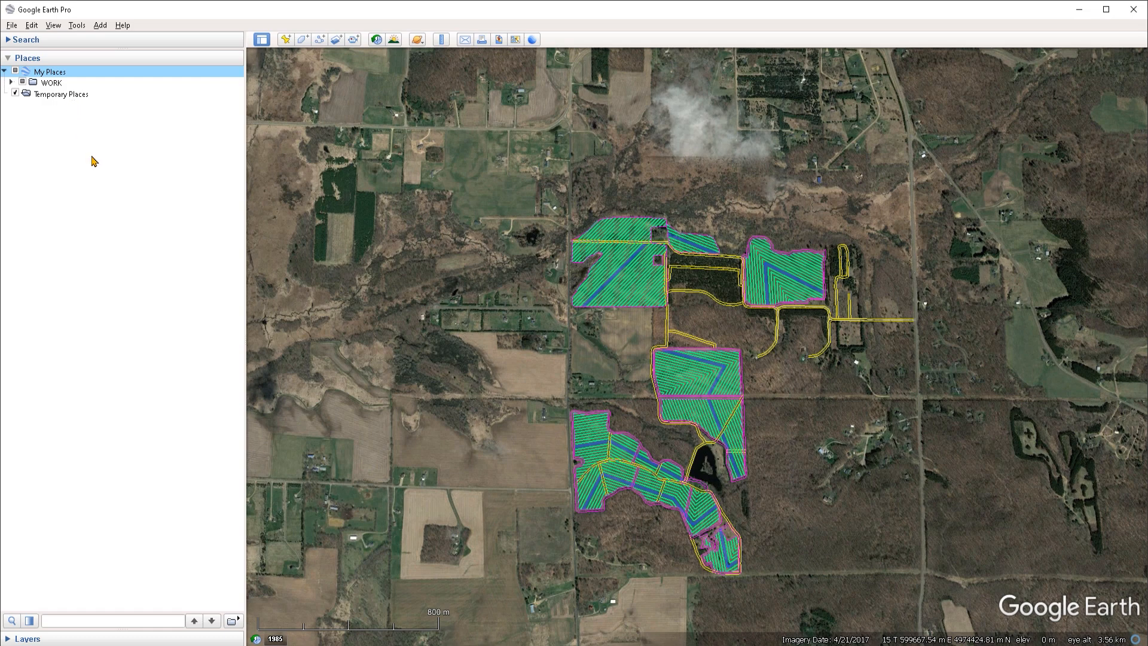
pyautogui.rightClick(63, 94)
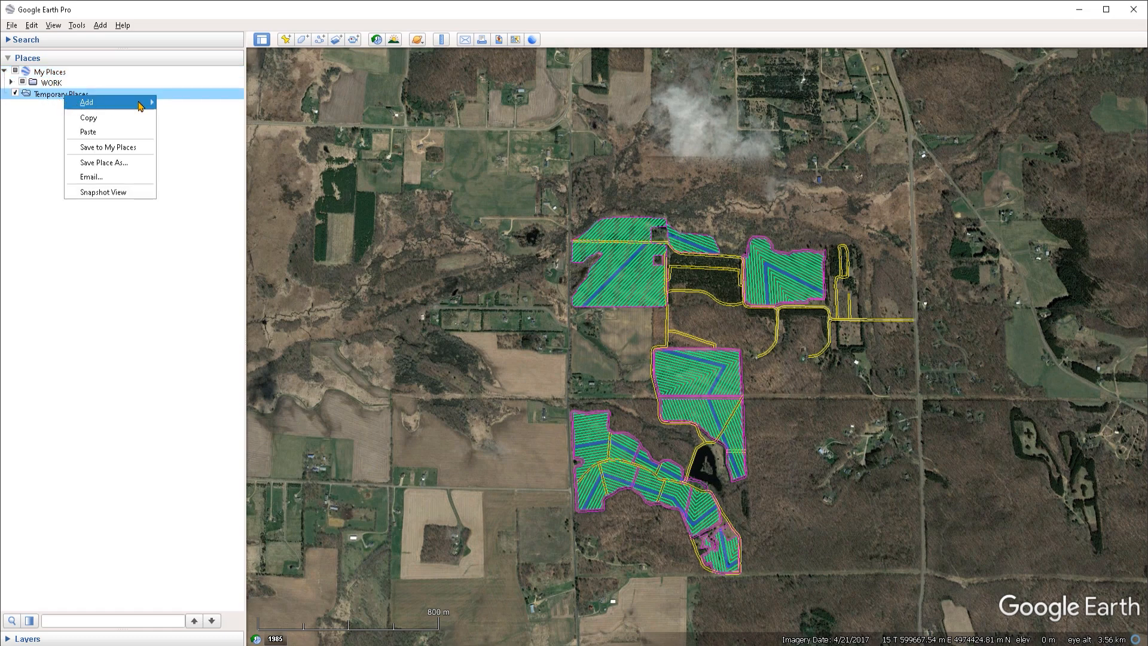
pyautogui.moveTo(142, 106)
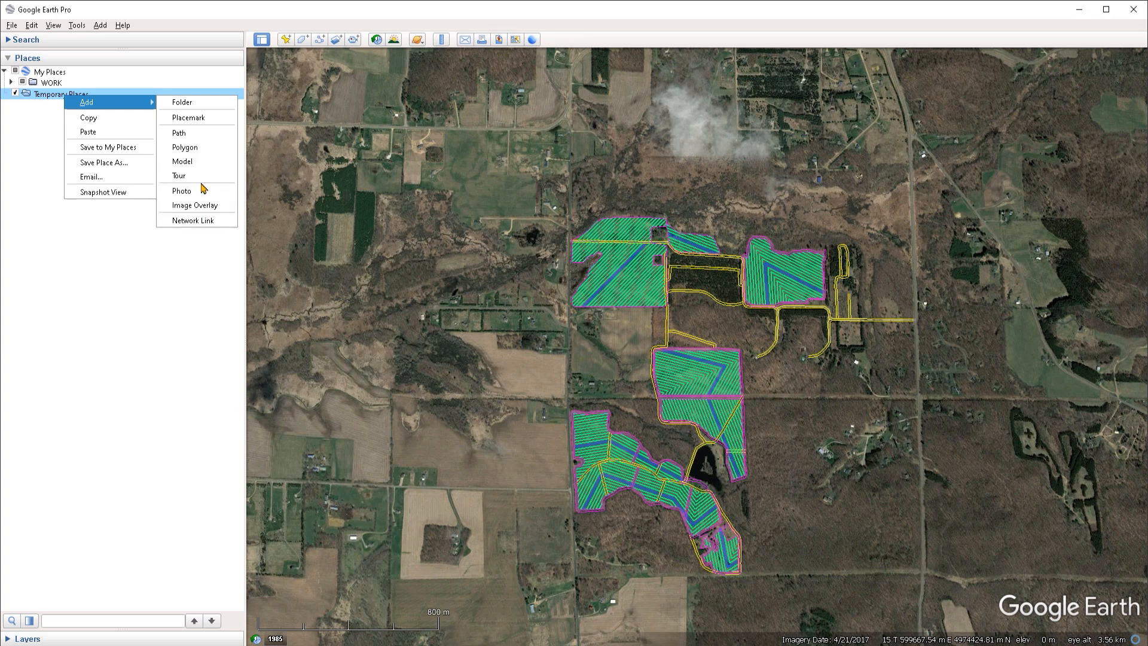
pyautogui.click(98, 27)
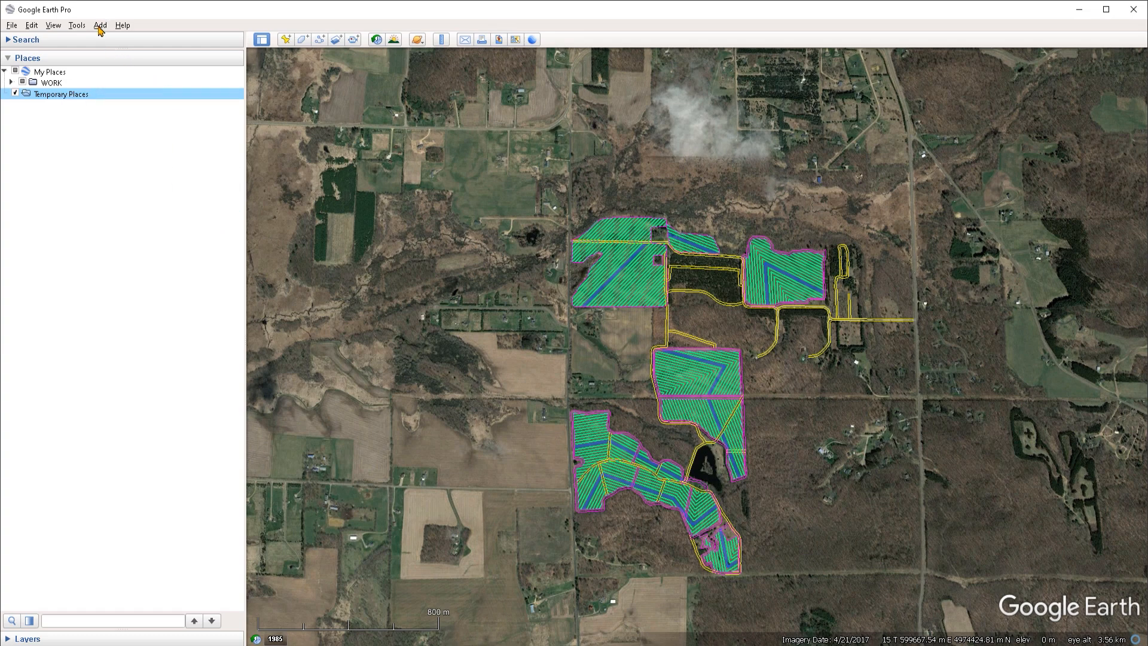
pyautogui.click(97, 26)
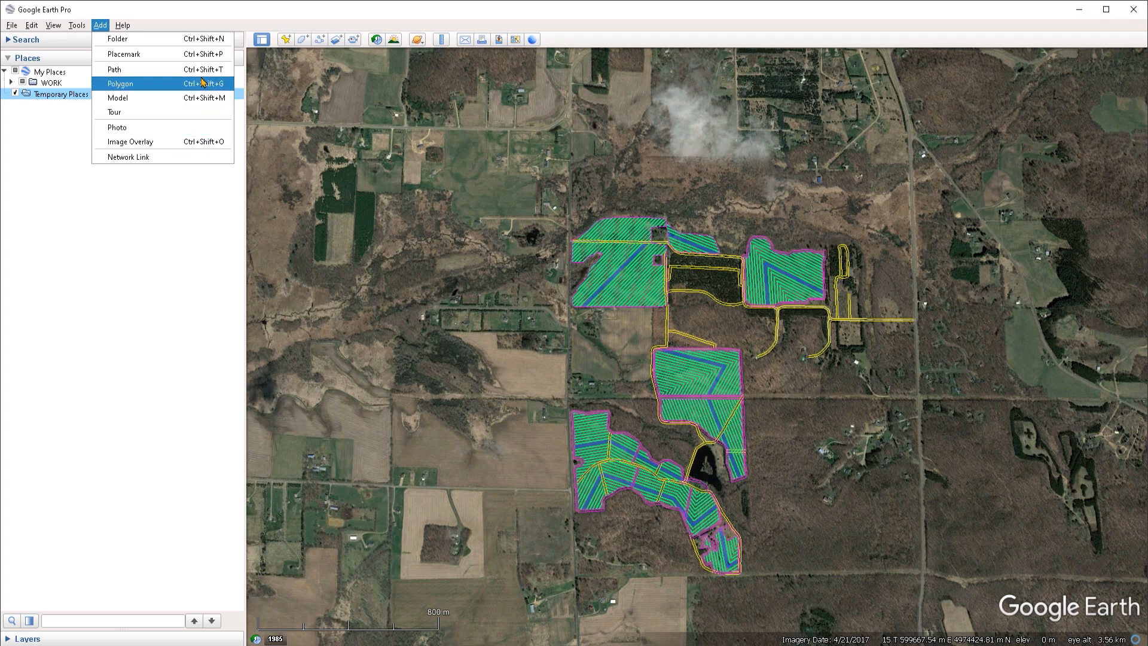
pyautogui.click(18, 103)
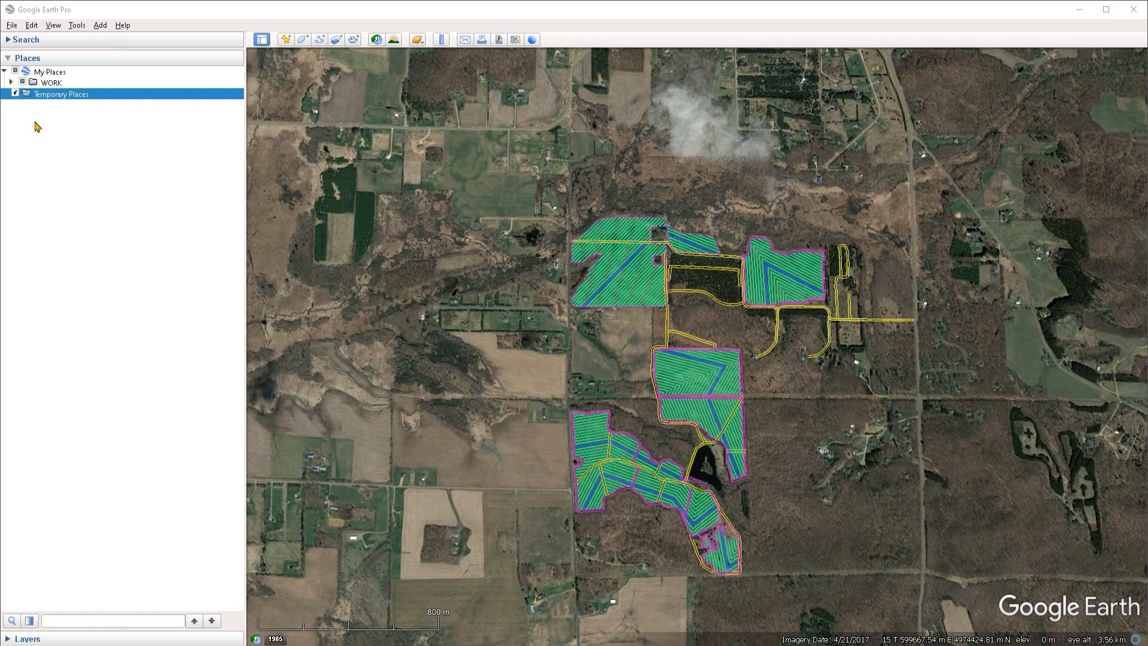
# Step: Save the WORK folder to the Desktop as a KML file
pyautogui.rightClick(50, 85)
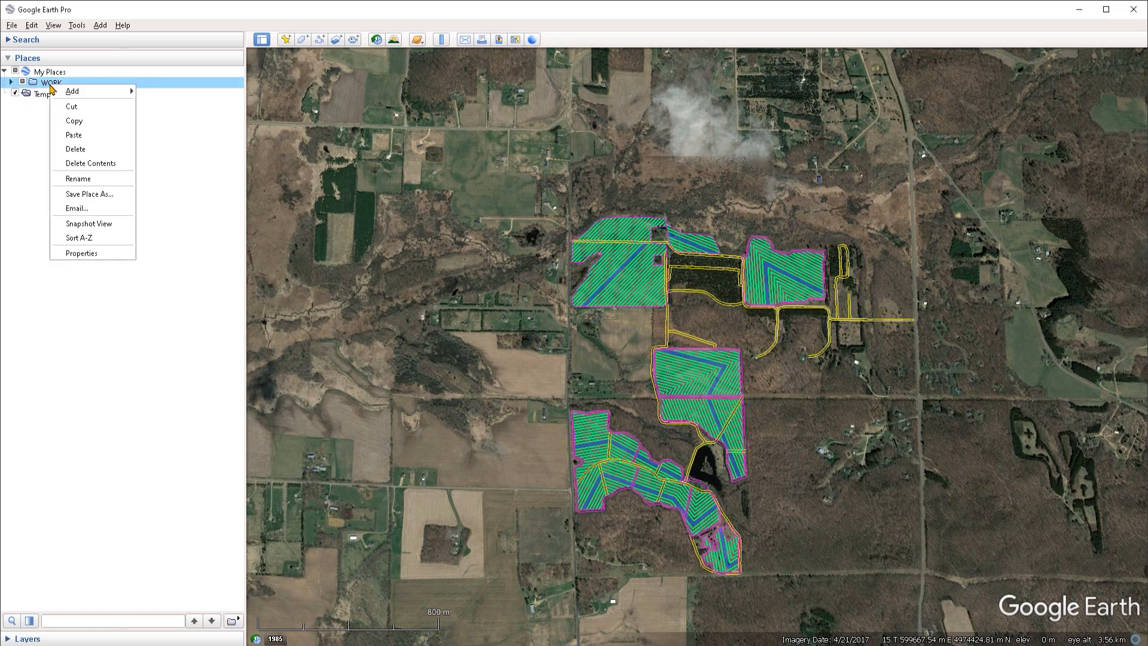
pyautogui.click(98, 195)
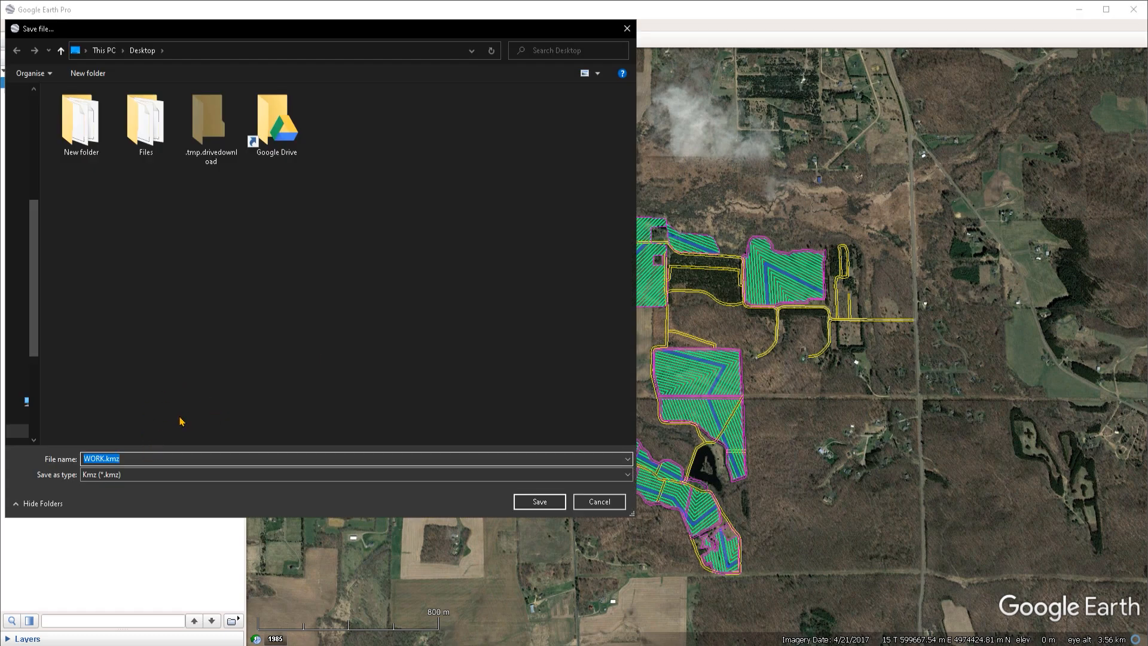
pyautogui.click(94, 475)
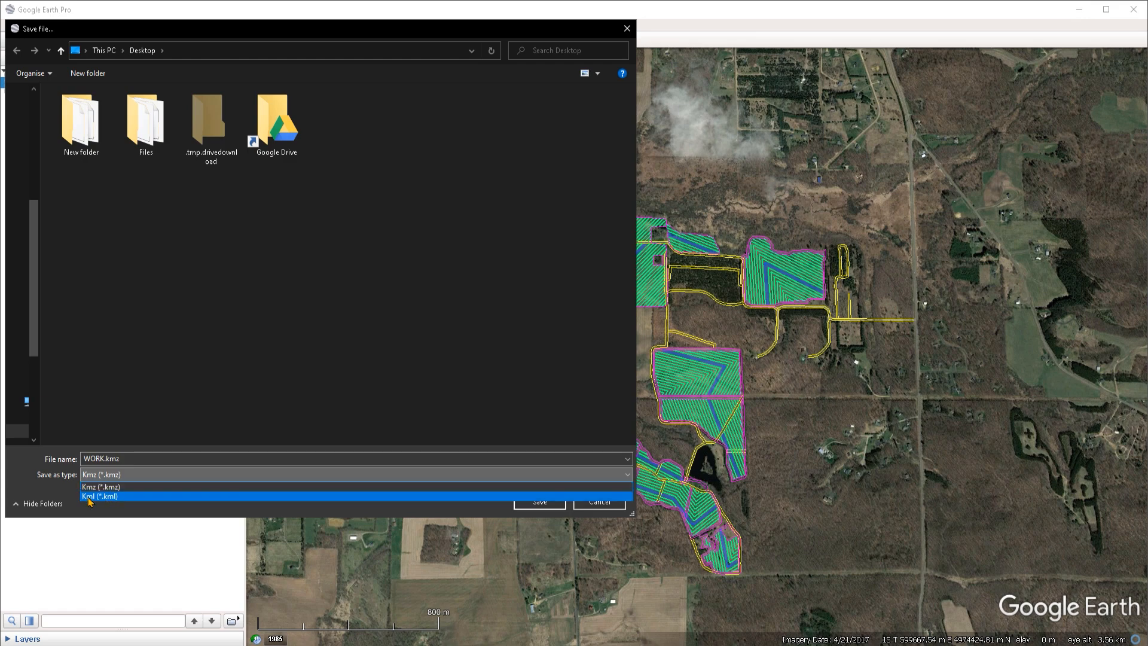
pyautogui.click(125, 500)
pyautogui.press('Return')
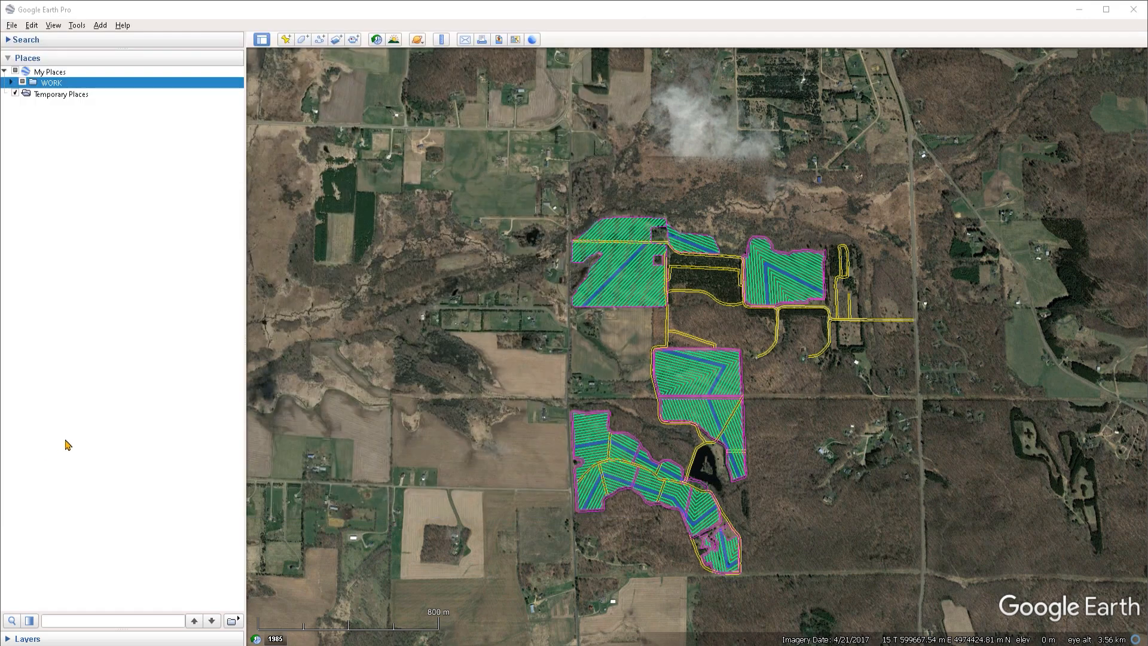
# Step: Search the Places list for "access" and step through the matching entries
pyautogui.click(12, 621)
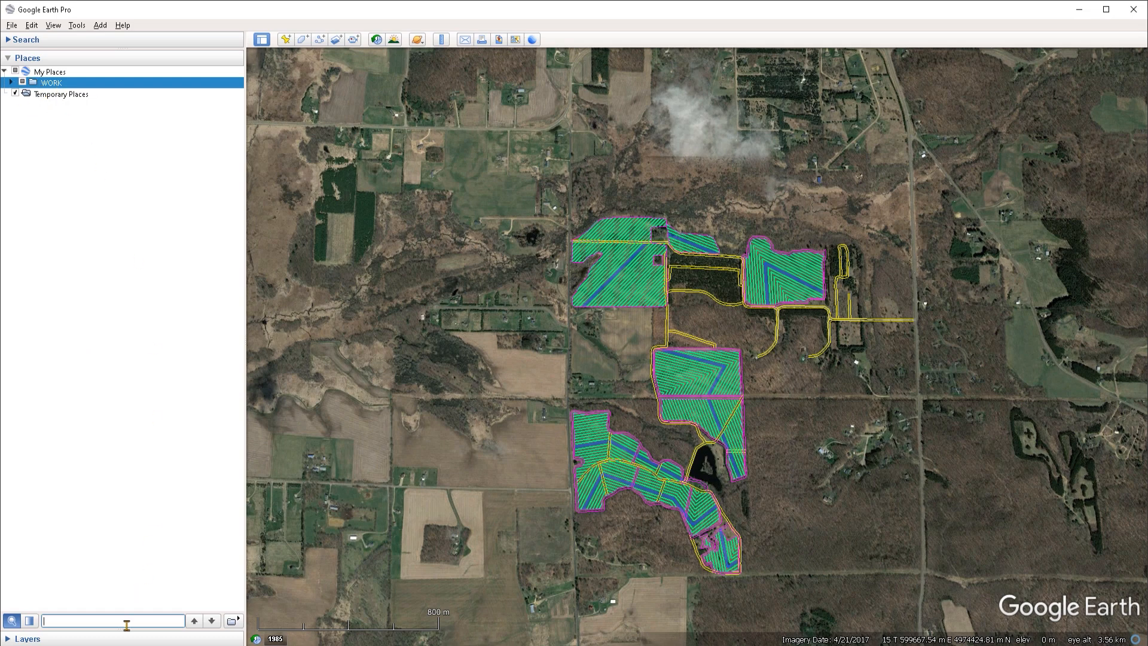
pyautogui.moveTo(366, 440); pyautogui.dragTo(370, 440)
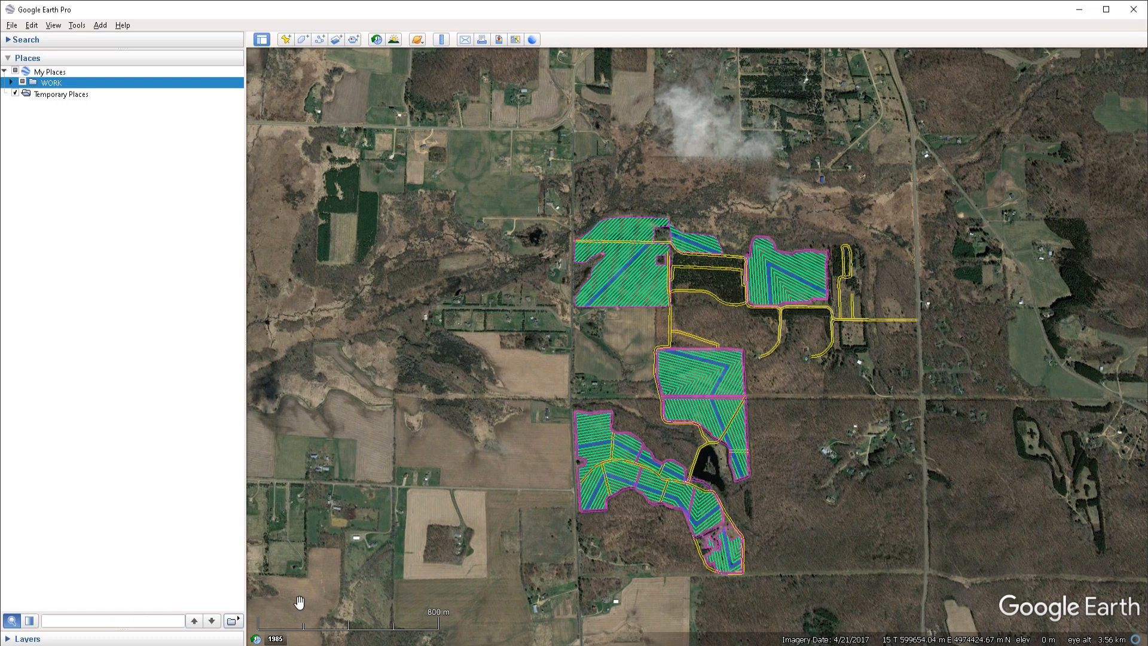
pyautogui.click(386, 401)
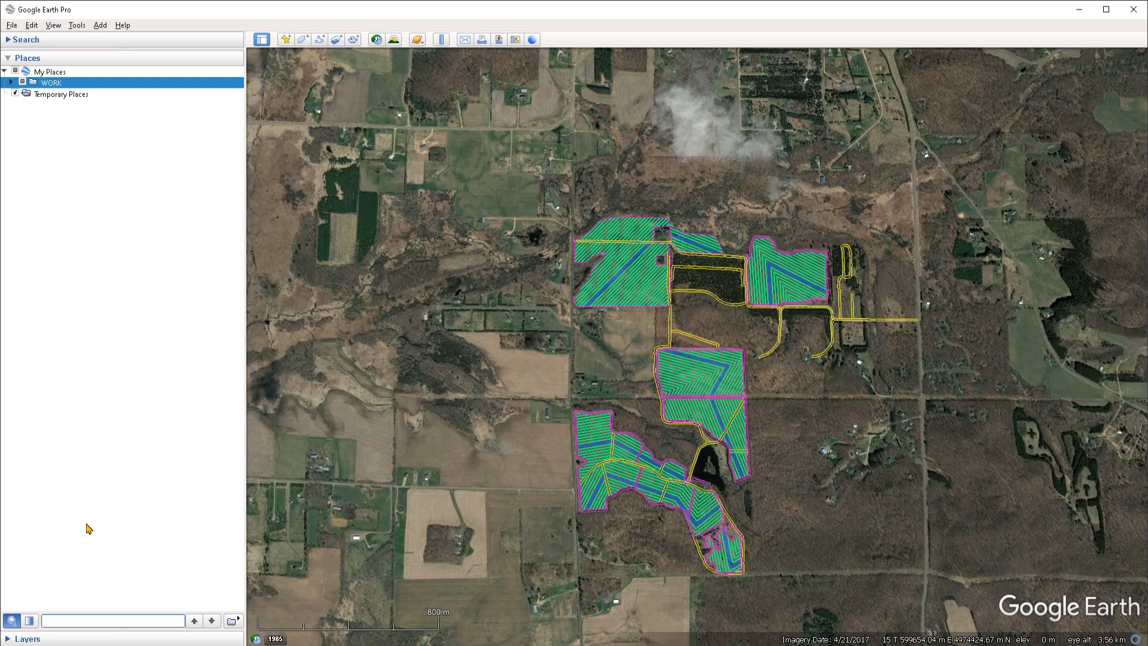
pyautogui.write('access')
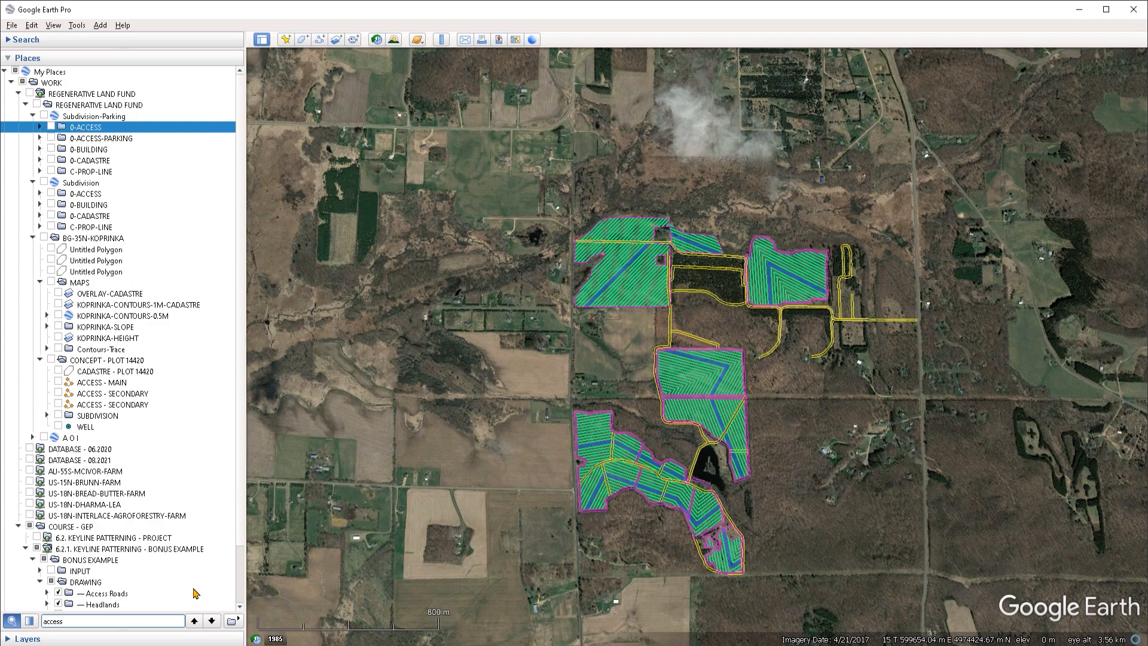
pyautogui.click(209, 624)
pyautogui.click(197, 624)
pyautogui.click(209, 624)
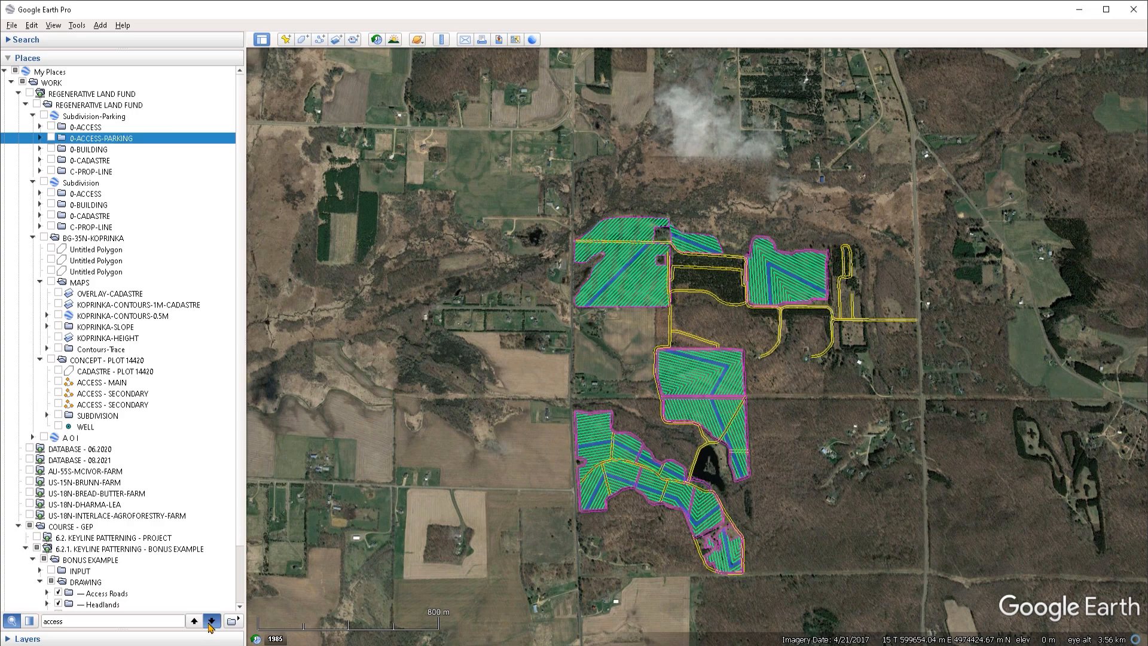
pyautogui.click(209, 624)
pyautogui.click(209, 624)
pyautogui.click(209, 623)
pyautogui.click(209, 624)
pyautogui.click(208, 623)
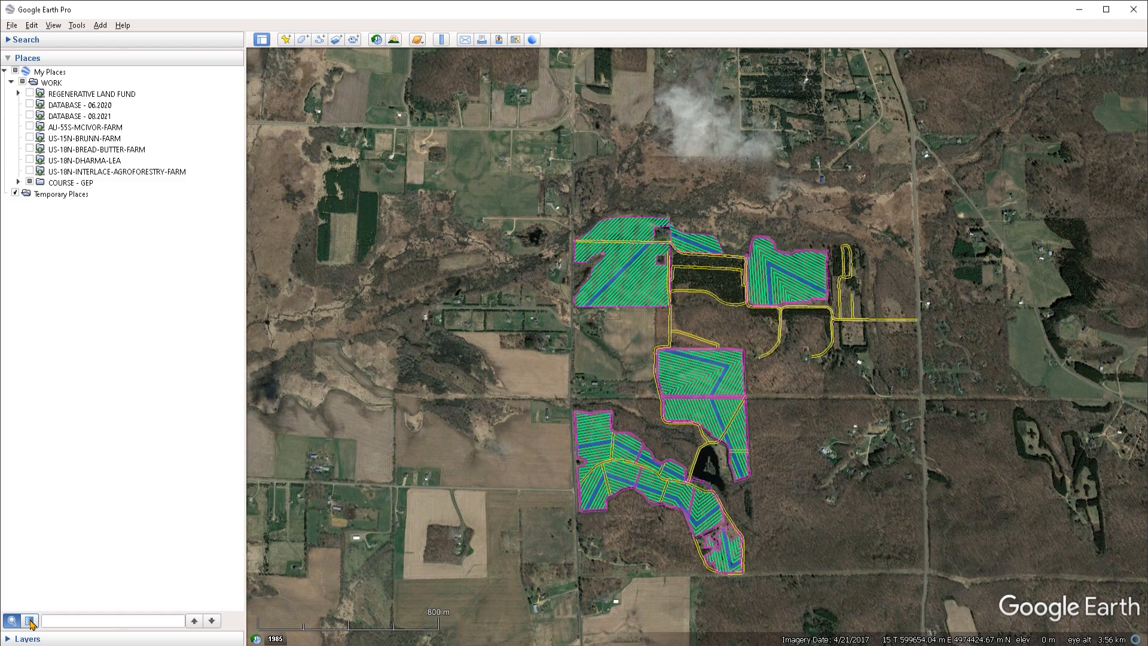
# Step: Zoom in on the north-south access road beside the woods and locate its path entry under Access Roads in the Places tree
pyautogui.click(30, 622)
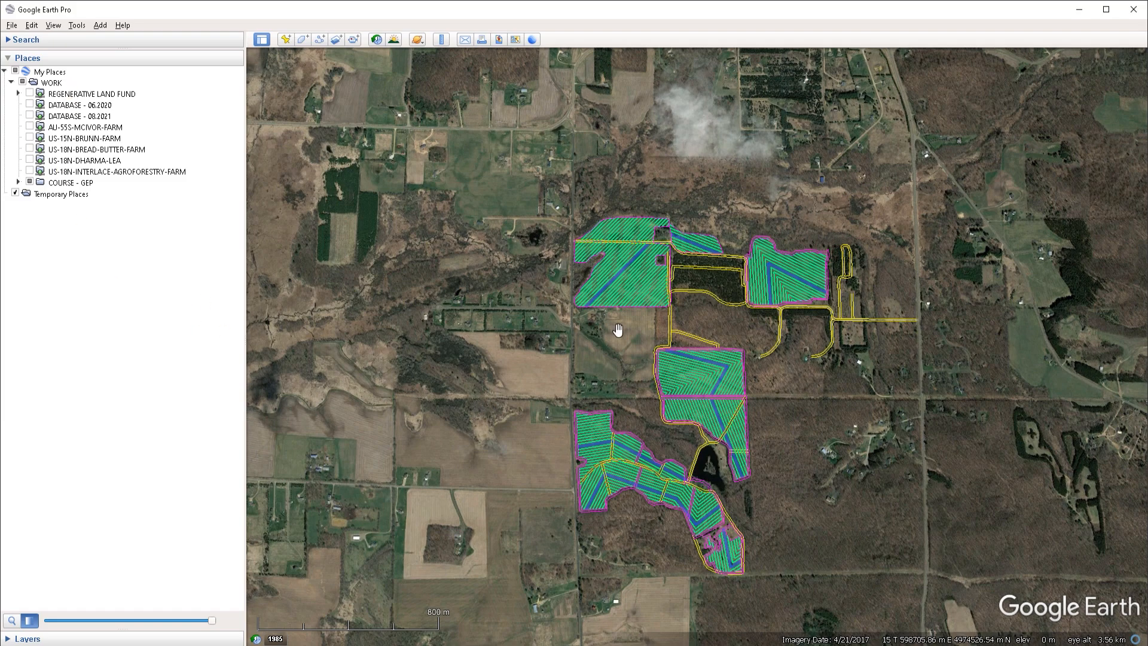
pyautogui.moveTo(683, 311); pyautogui.dragTo(670, 568, button='right')
pyautogui.moveTo(663, 360); pyautogui.dragTo(687, 344)
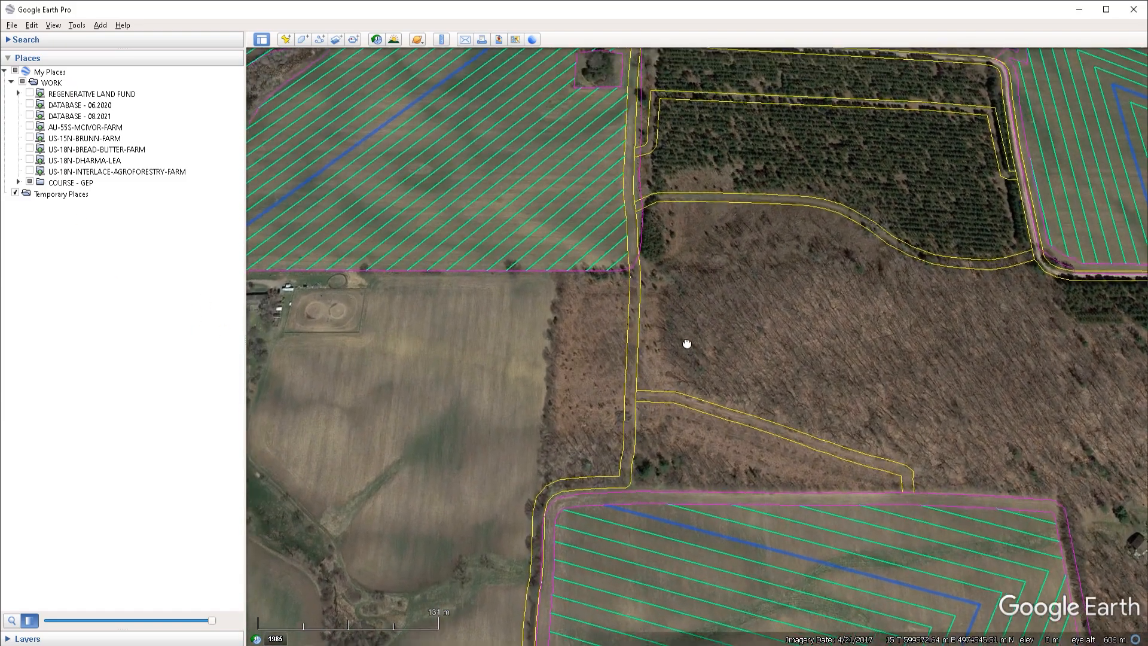
pyautogui.moveTo(687, 345); pyautogui.dragTo(653, 301, button='middle')
pyautogui.moveTo(652, 299); pyautogui.dragTo(675, 467, button='right')
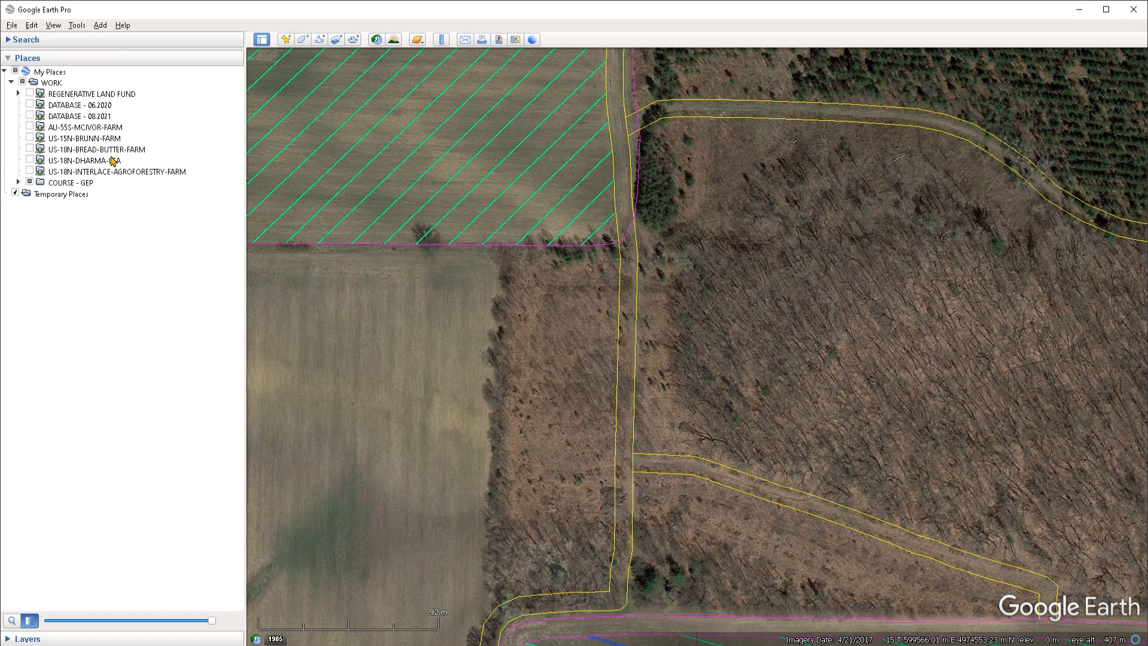
pyautogui.click(634, 359)
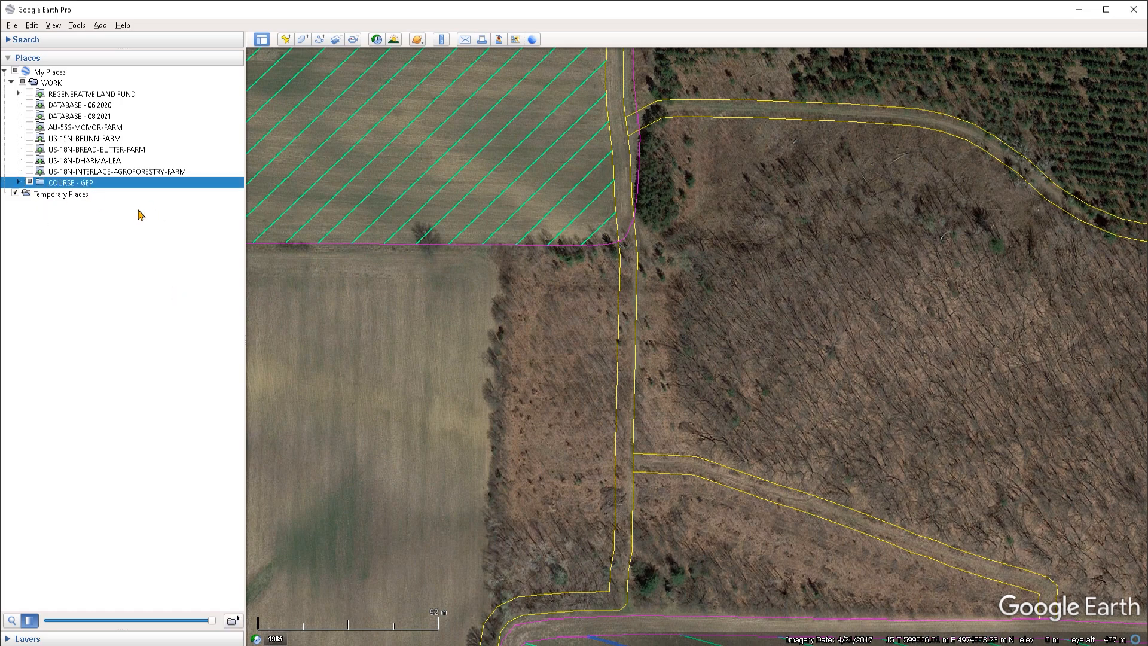
pyautogui.click(18, 182)
pyautogui.click(25, 204)
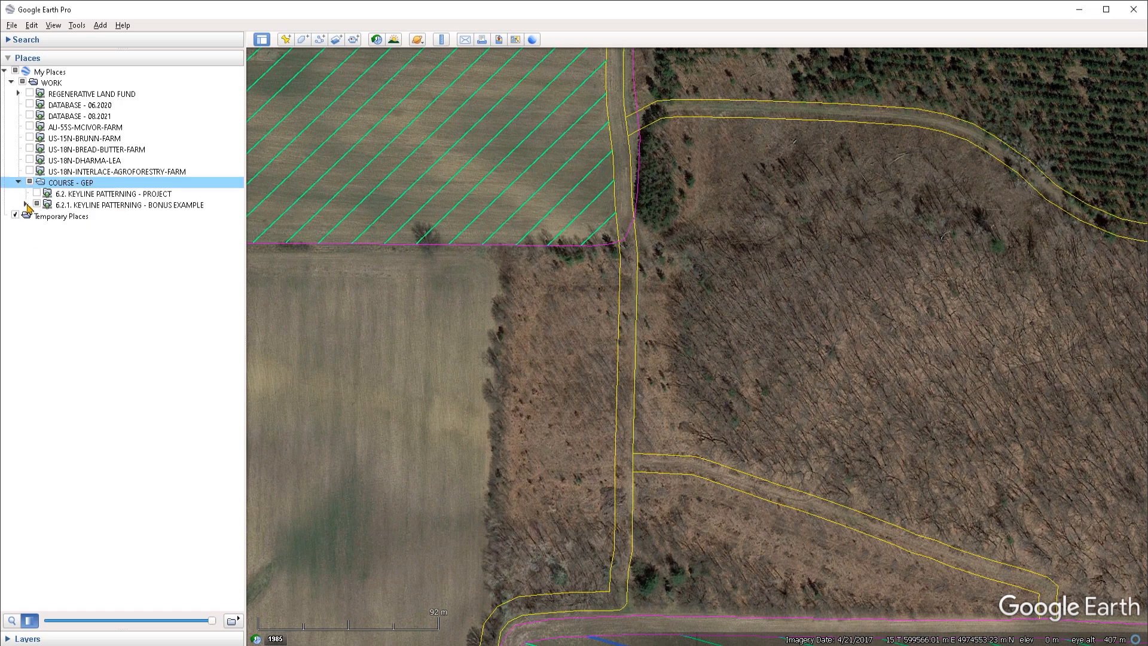
pyautogui.click(635, 314)
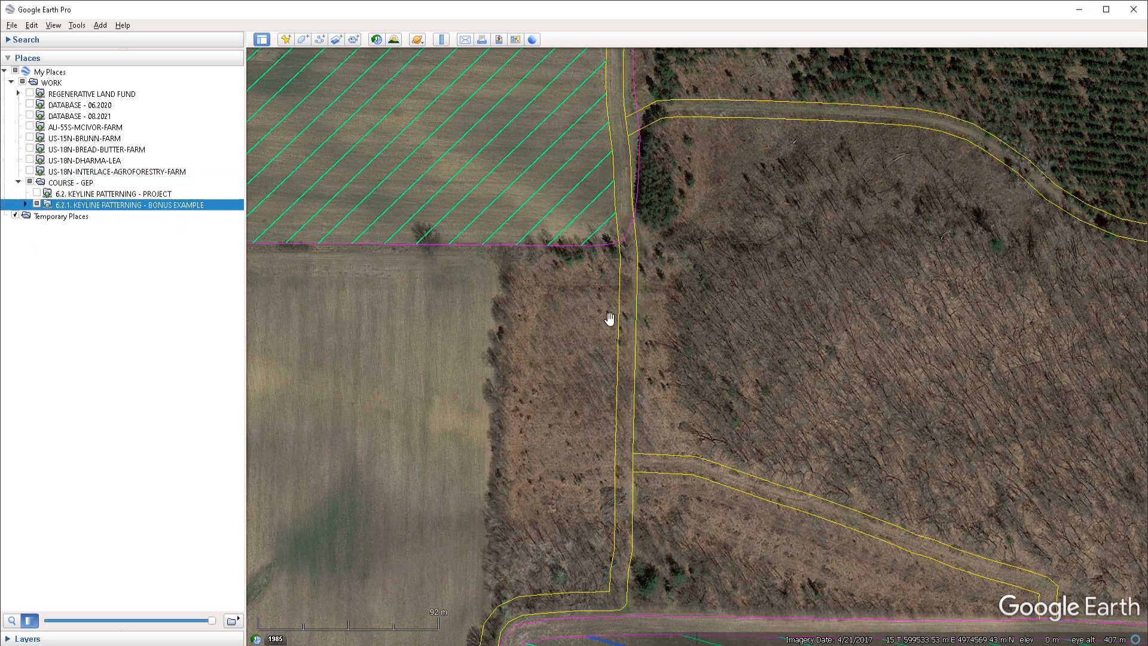
pyautogui.click(25, 204)
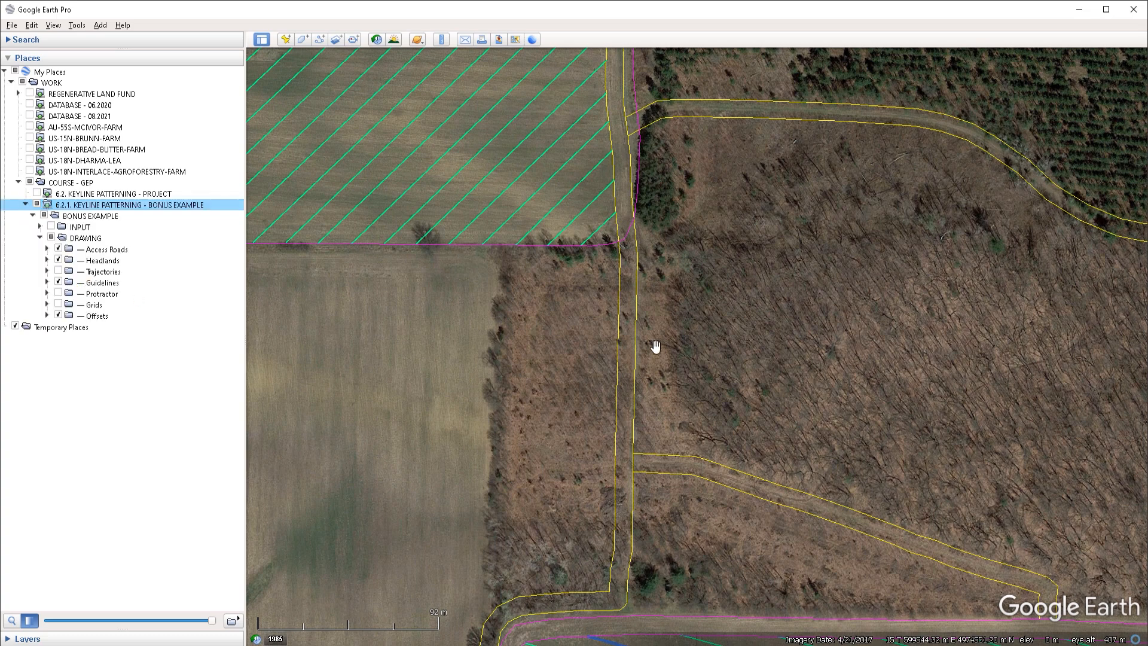
pyautogui.click(636, 323)
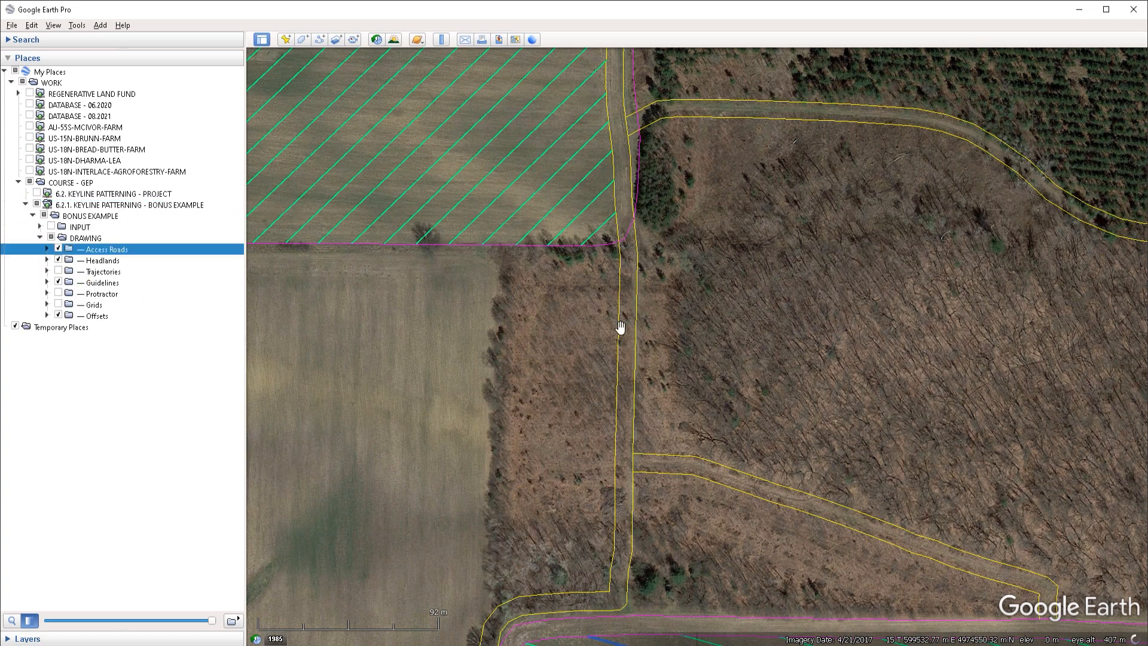
pyautogui.click(48, 249)
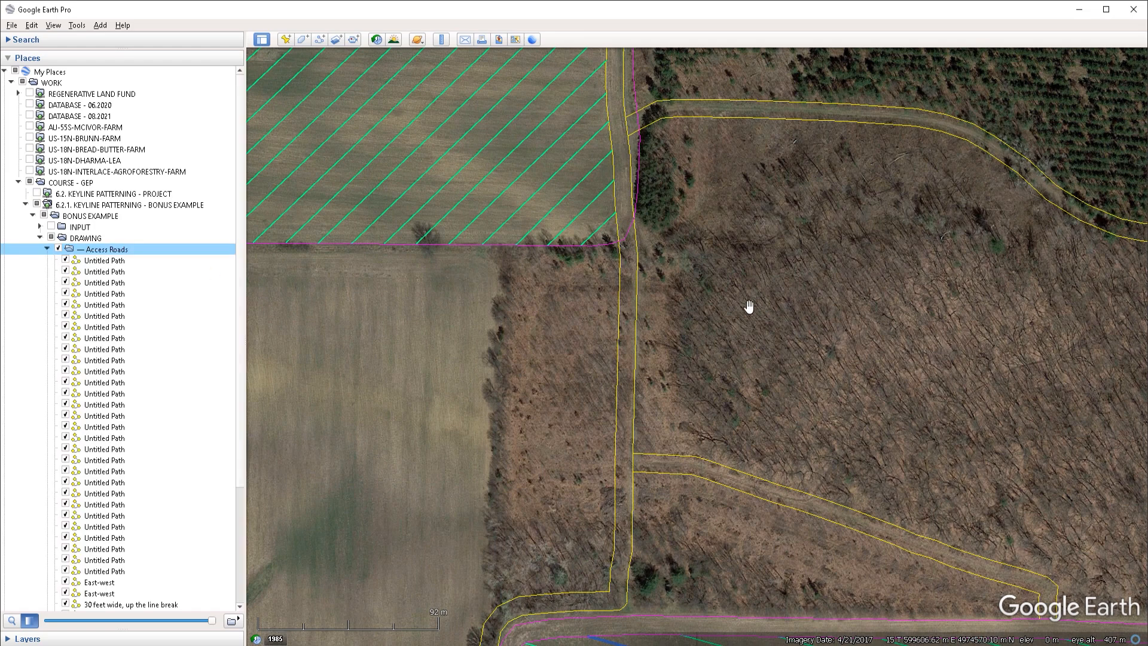
pyautogui.click(636, 297)
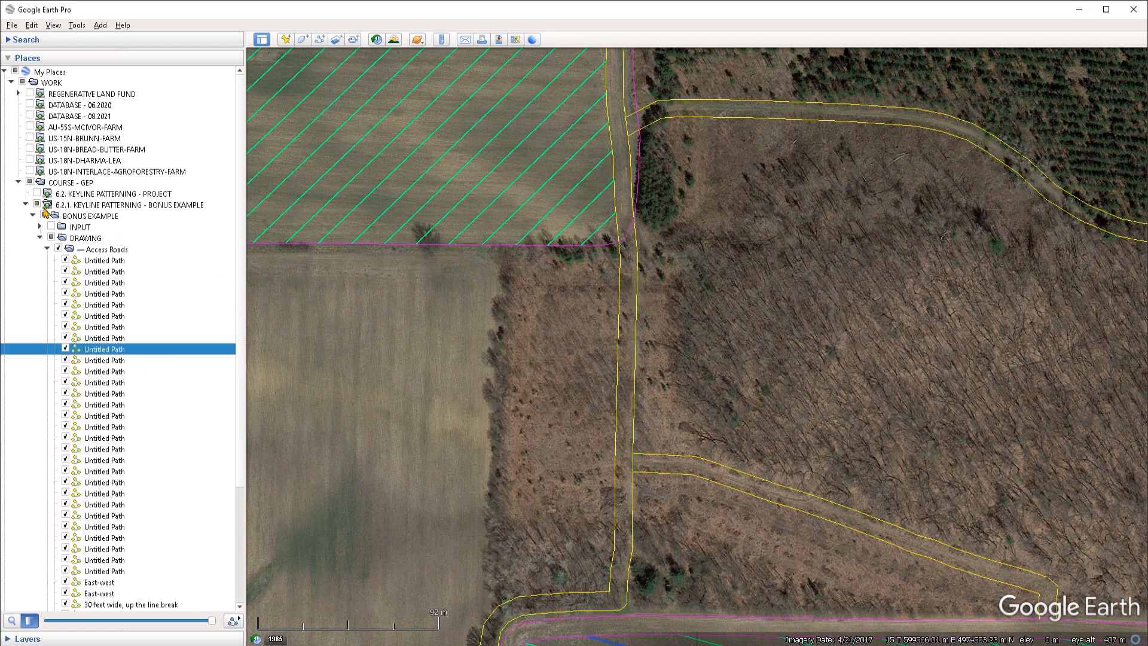
pyautogui.click(25, 205)
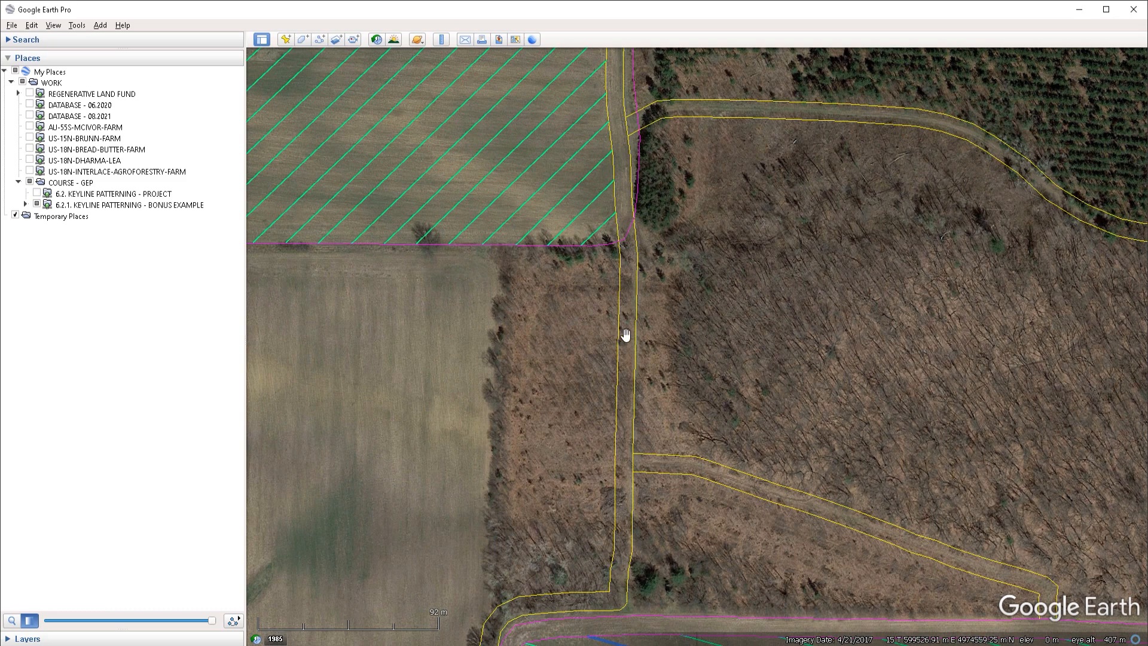
# Step: Identify the north-south road's entry in the Places tree and briefly fade the selected features to confirm which path it is
pyautogui.rightClick(636, 300)
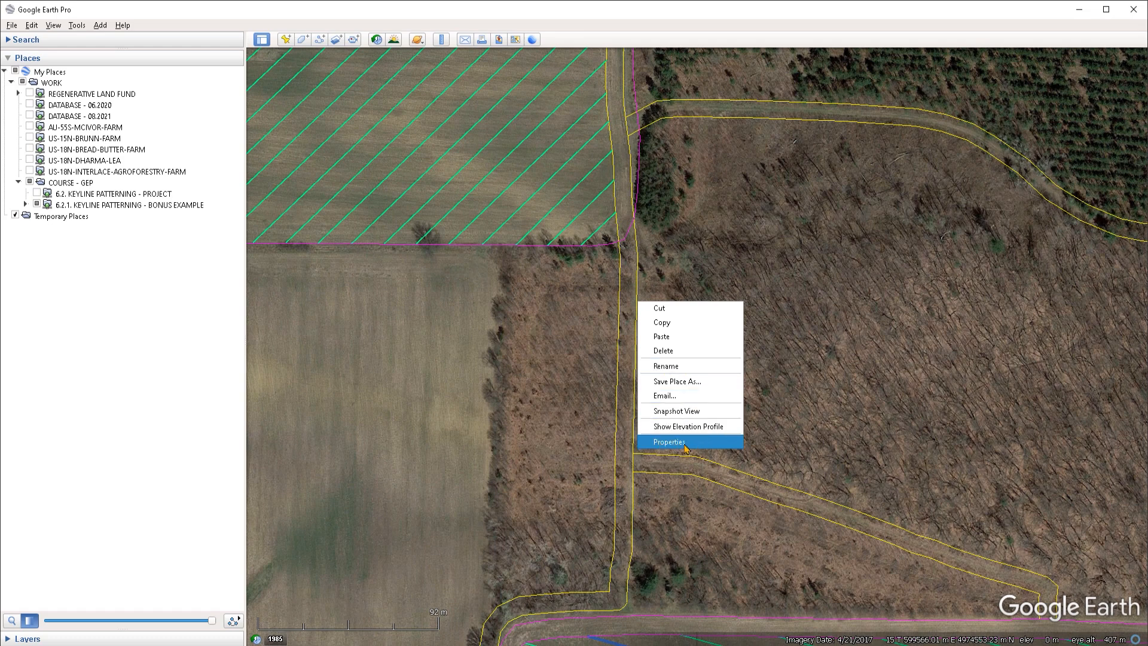
pyautogui.click(681, 366)
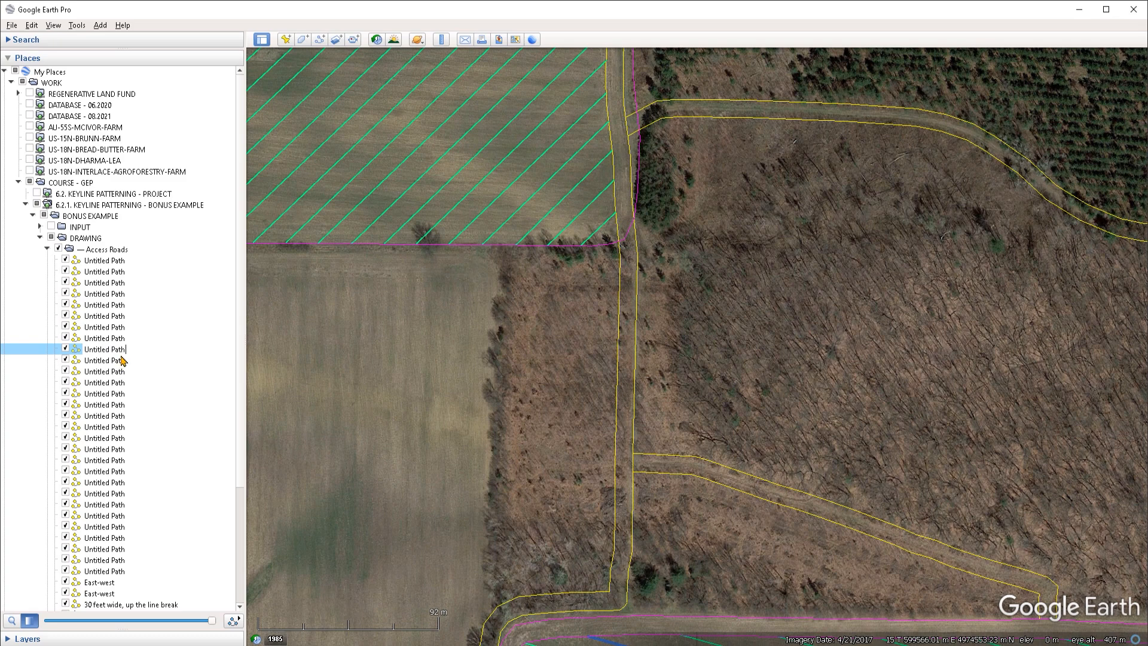
pyautogui.click(100, 352)
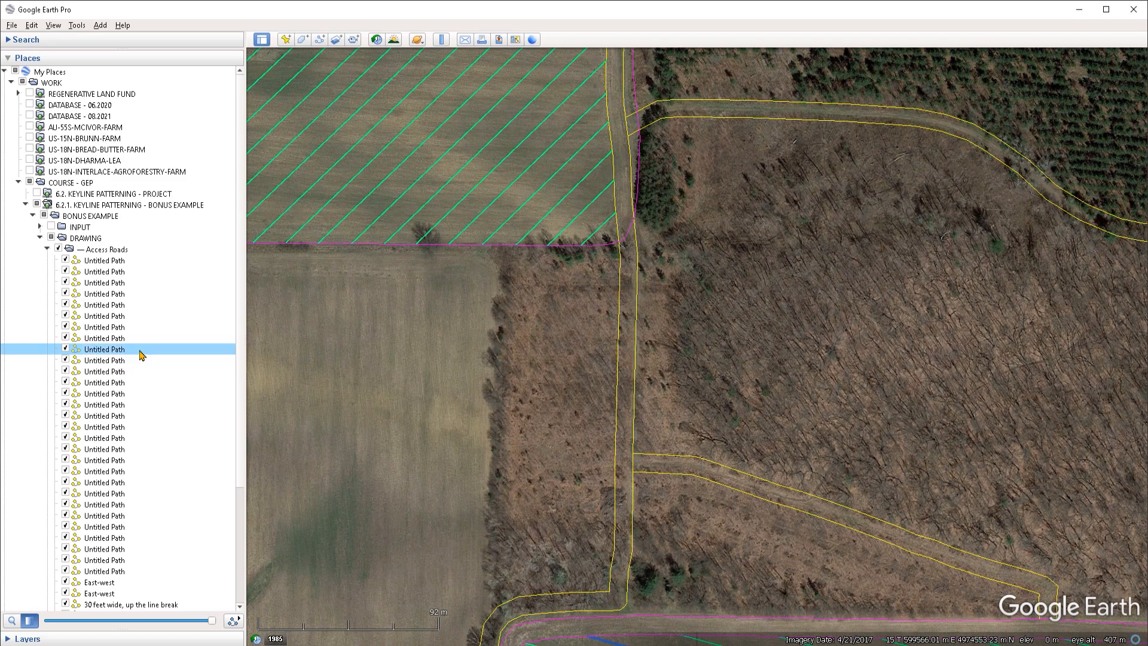
pyautogui.moveTo(212, 625); pyautogui.dragTo(43, 623)
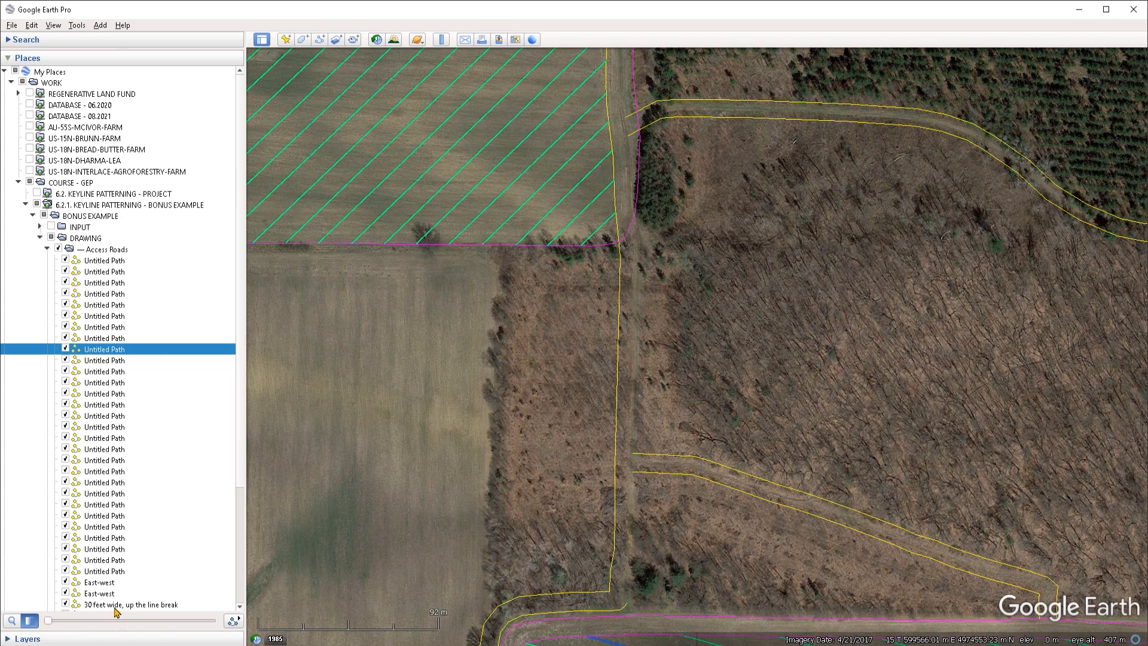
pyautogui.moveTo(48, 622); pyautogui.dragTo(213, 623)
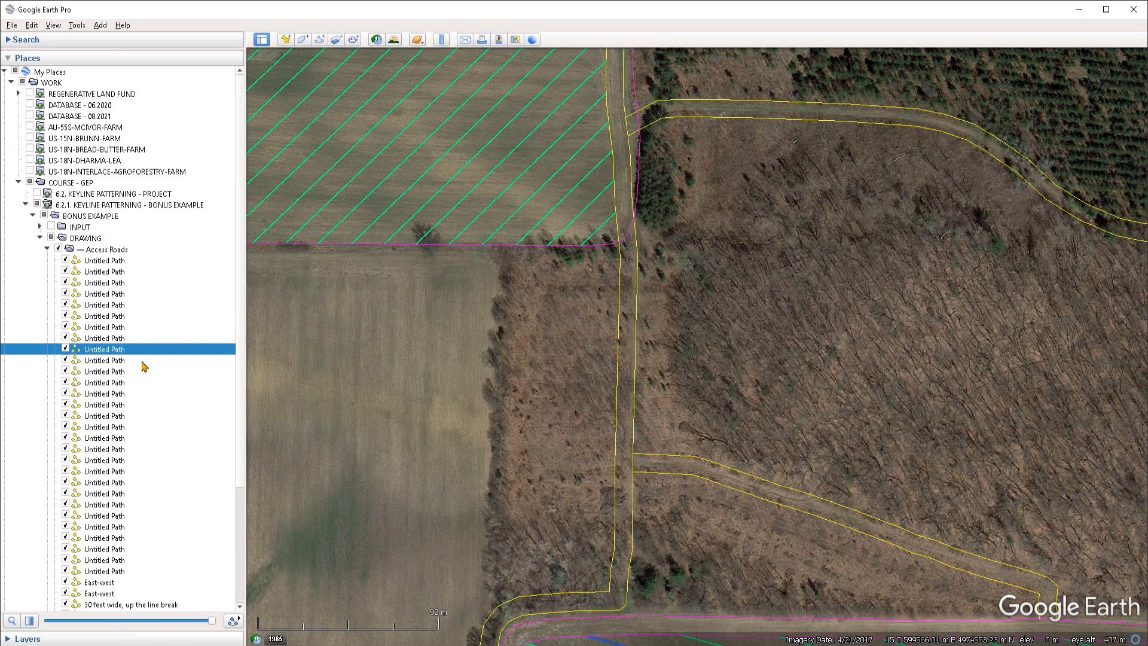
pyautogui.rightClick(112, 352)
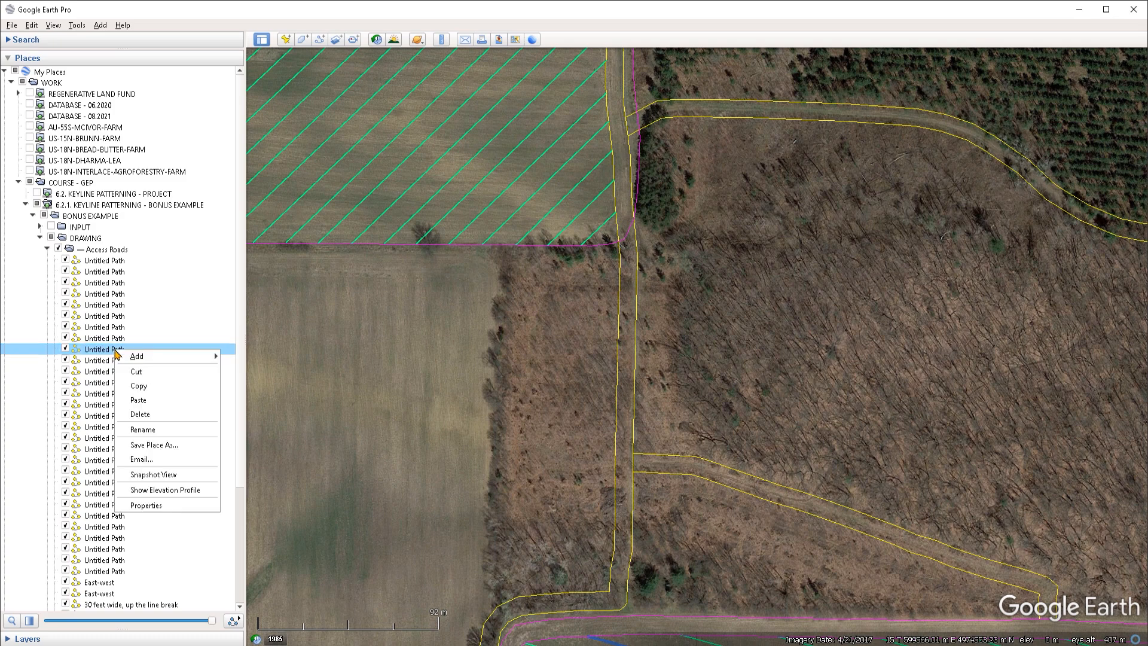
pyautogui.click(154, 507)
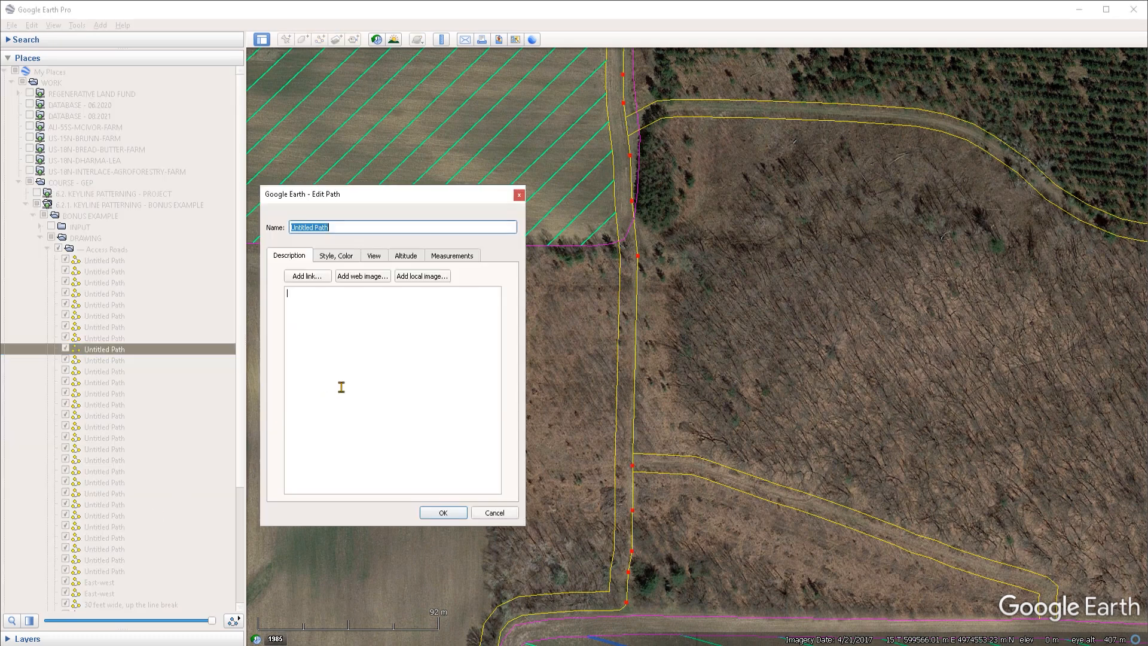
pyautogui.click(374, 325)
pyautogui.click(341, 261)
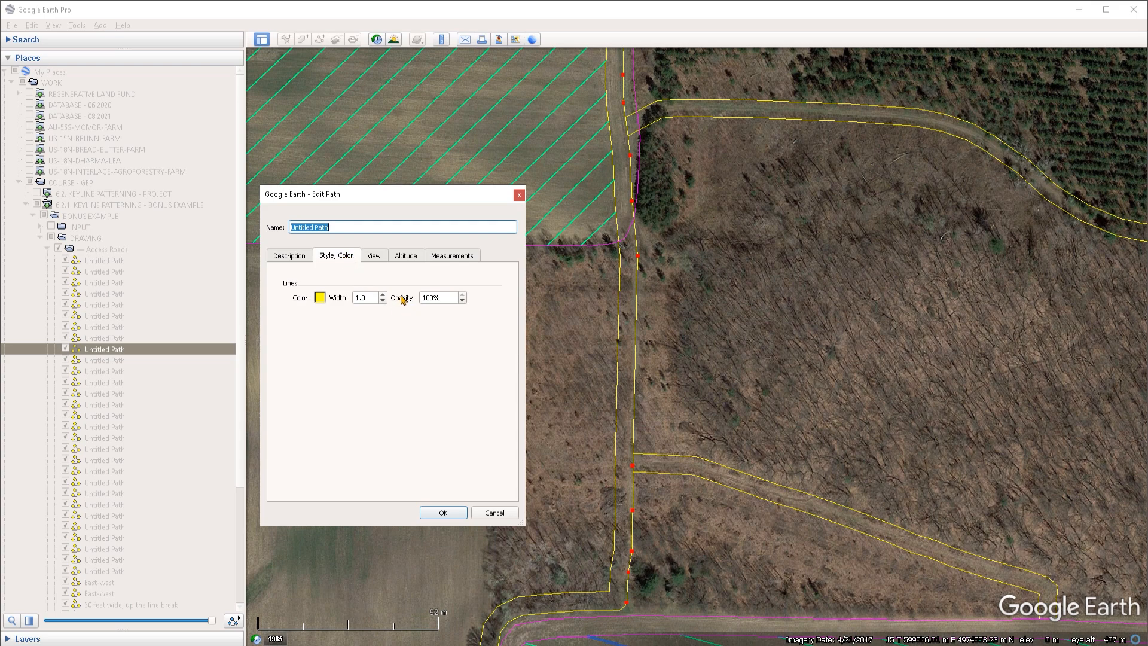
pyautogui.click(440, 297)
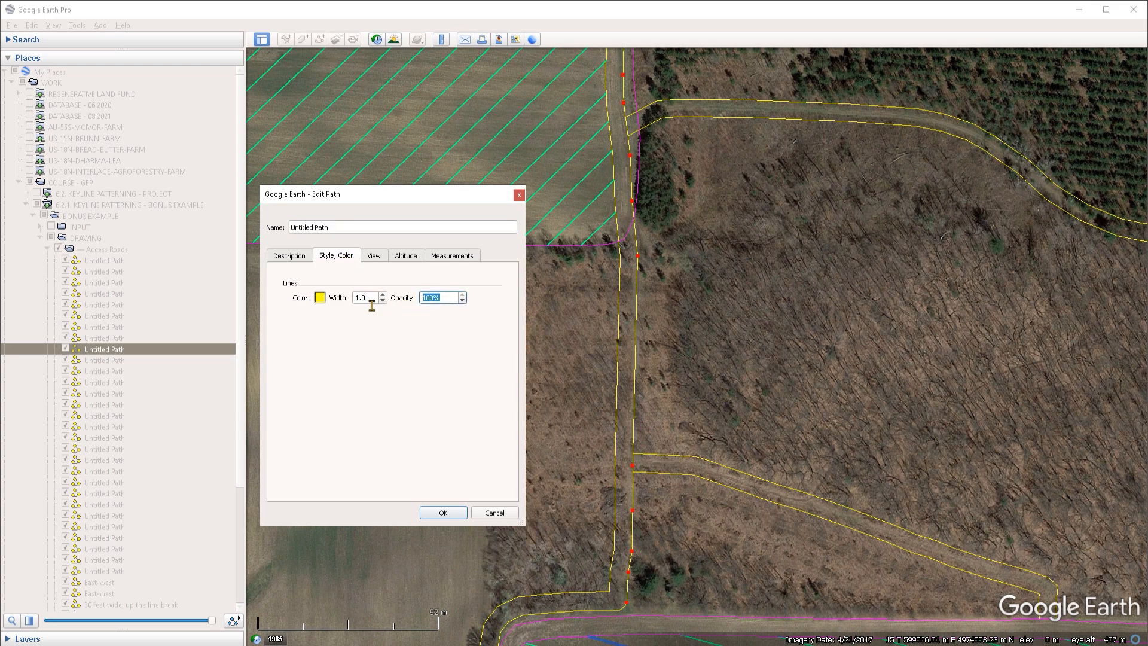
pyautogui.write('0')
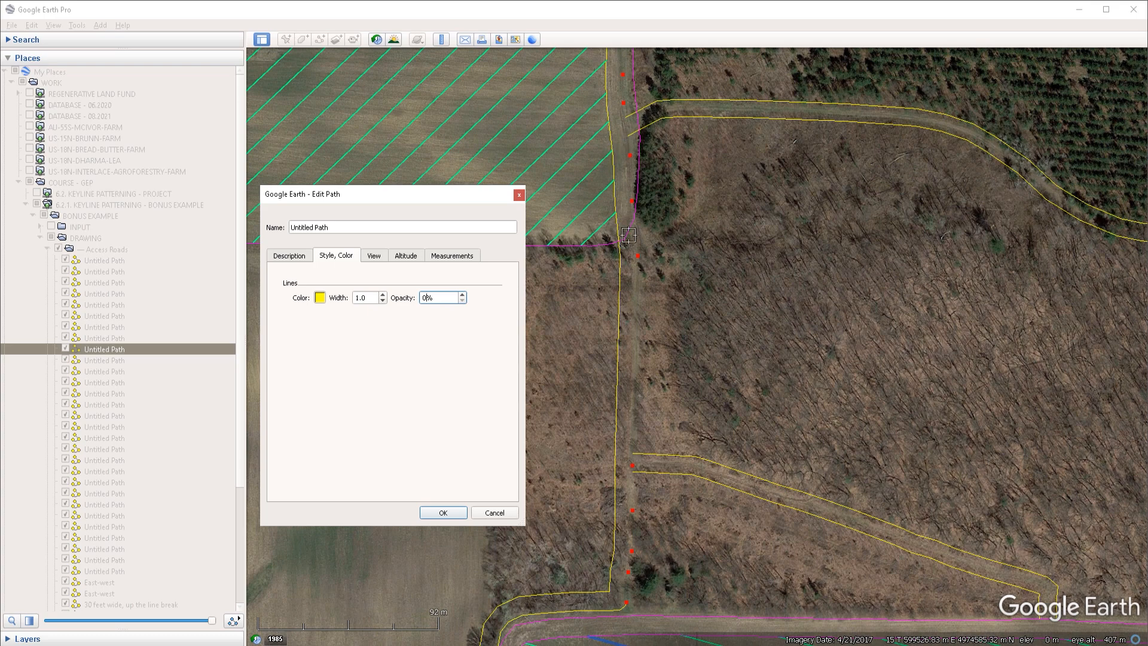
pyautogui.click(495, 512)
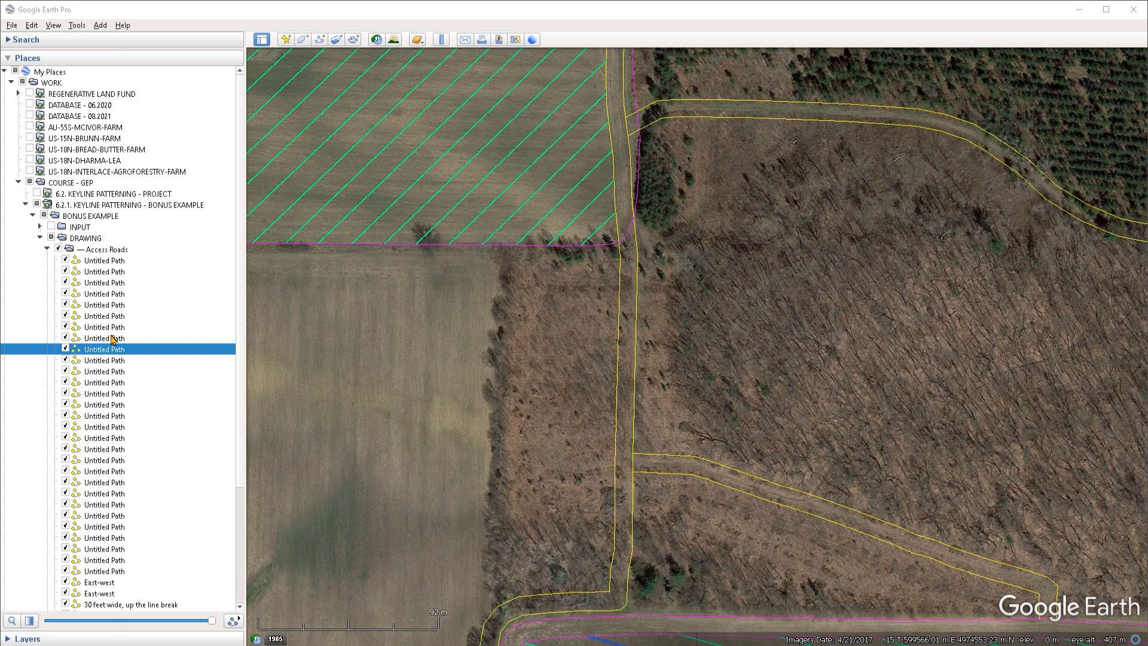
# Step: Select all the Untitled Path entries under Access Roads and move them to the top of My Places
pyautogui.click(105, 263)
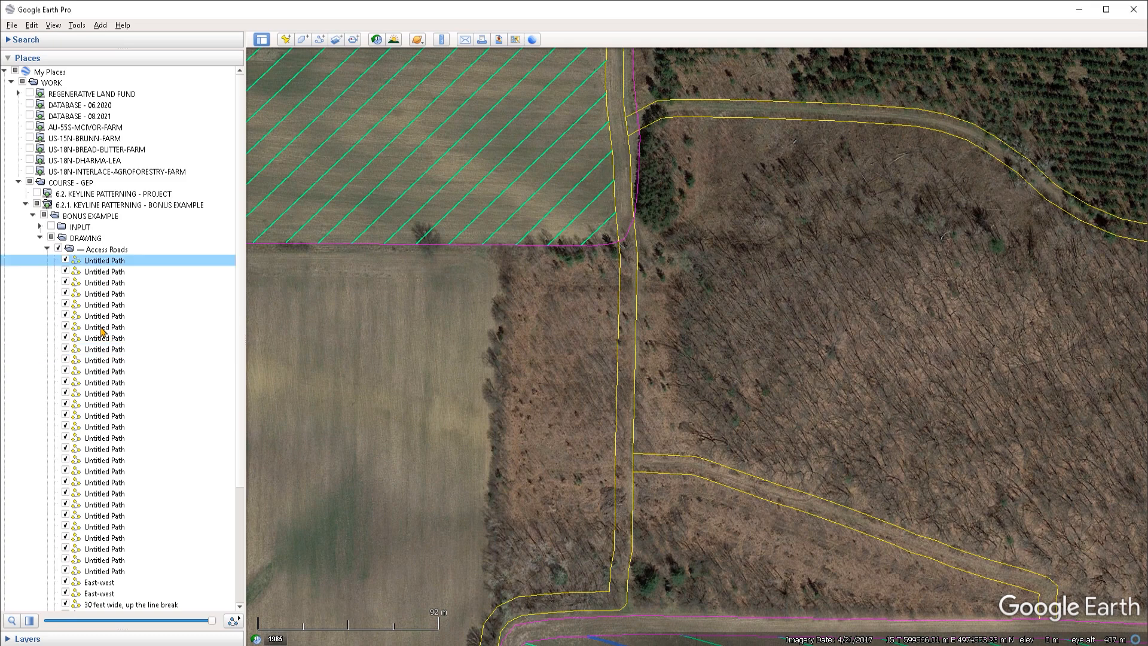
pyautogui.keyDown('shift'); pyautogui.click(113, 571); pyautogui.keyUp('shift')
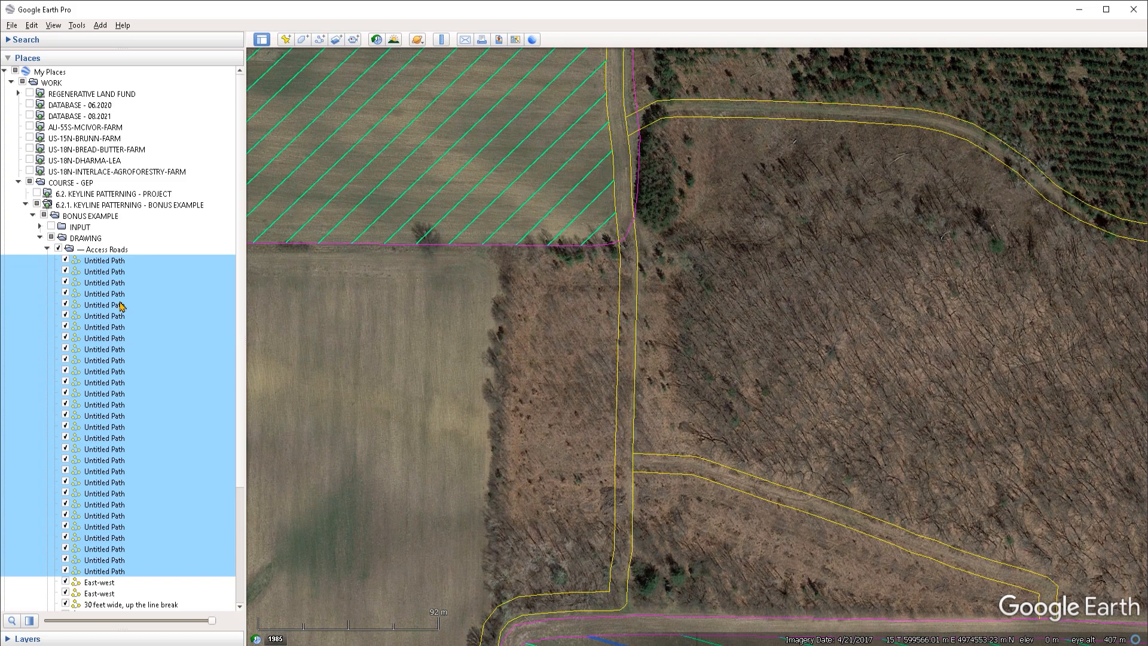
pyautogui.click(112, 264)
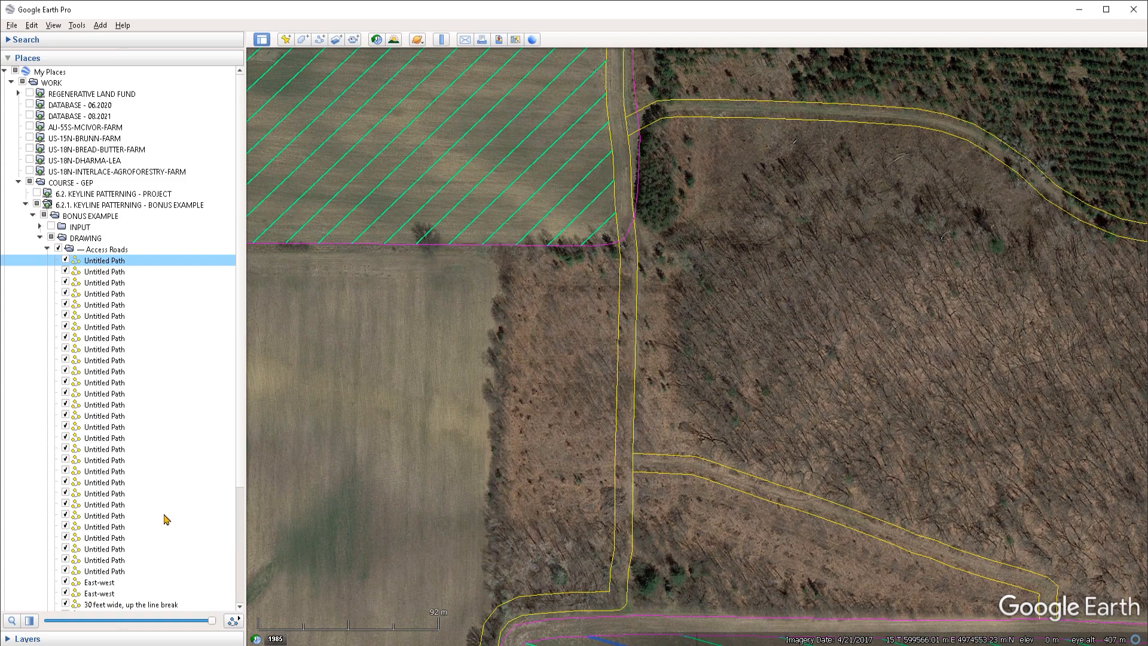
pyautogui.keyDown('shift'); pyautogui.click(111, 572); pyautogui.keyUp('shift')
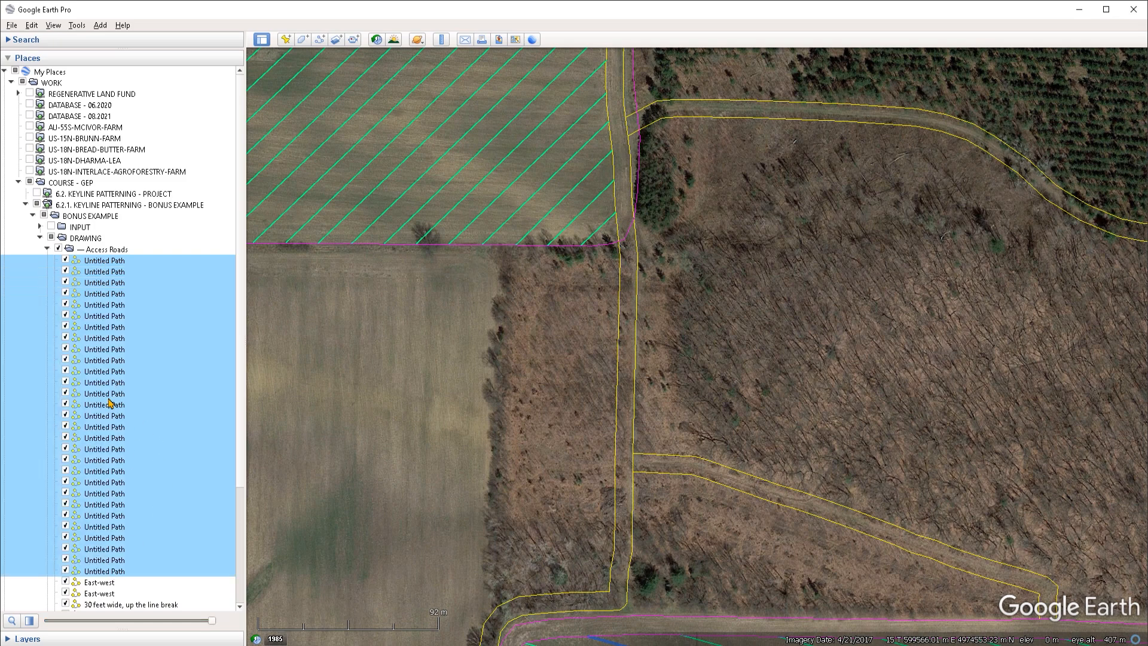
pyautogui.moveTo(122, 304); pyautogui.dragTo(58, 76)
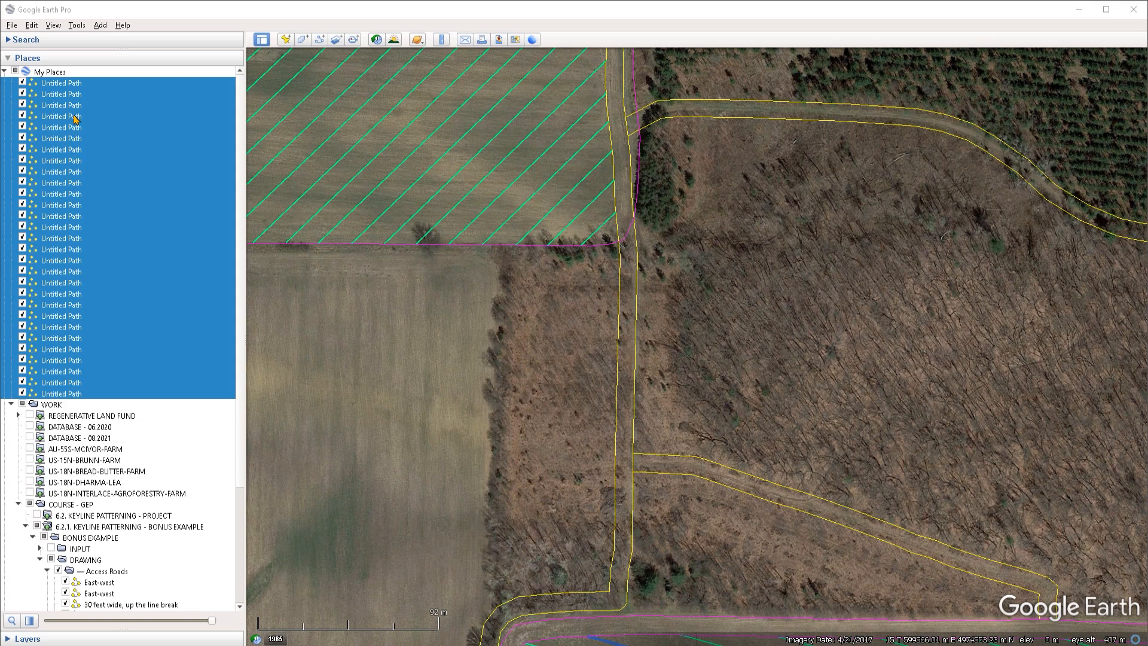
# Step: Delete all the selected Untitled Path entries
pyautogui.rightClick(62, 169)
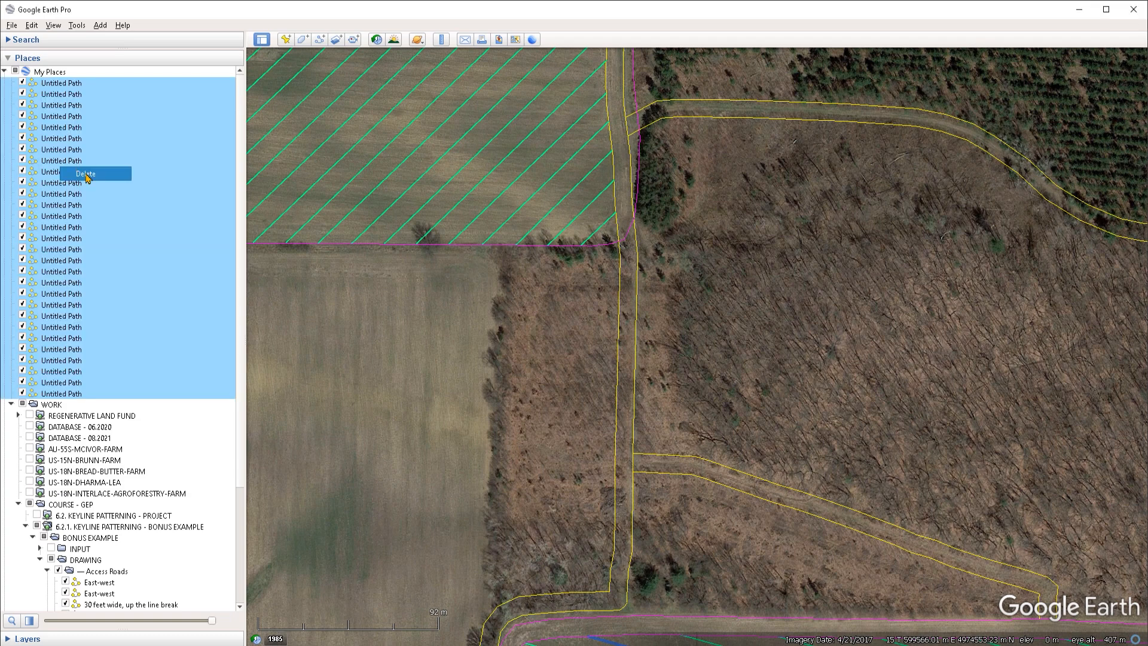
pyautogui.click(78, 395)
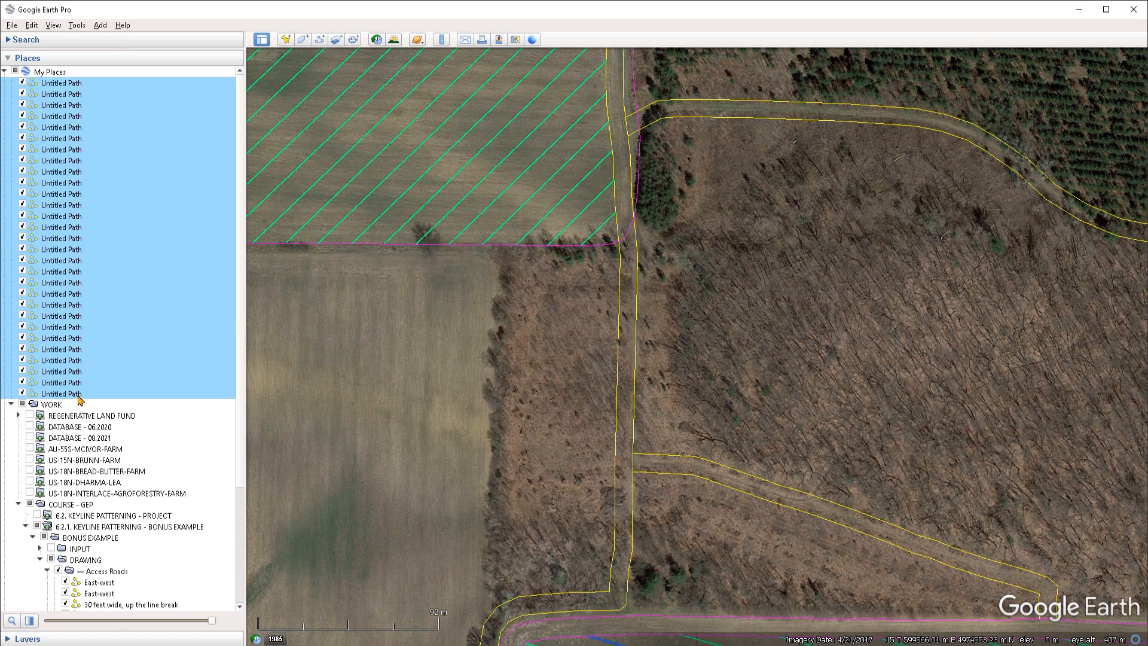
pyautogui.click(93, 395)
pyautogui.keyDown('shift'); pyautogui.click(71, 84); pyautogui.keyUp('shift')
pyautogui.rightClick(70, 143)
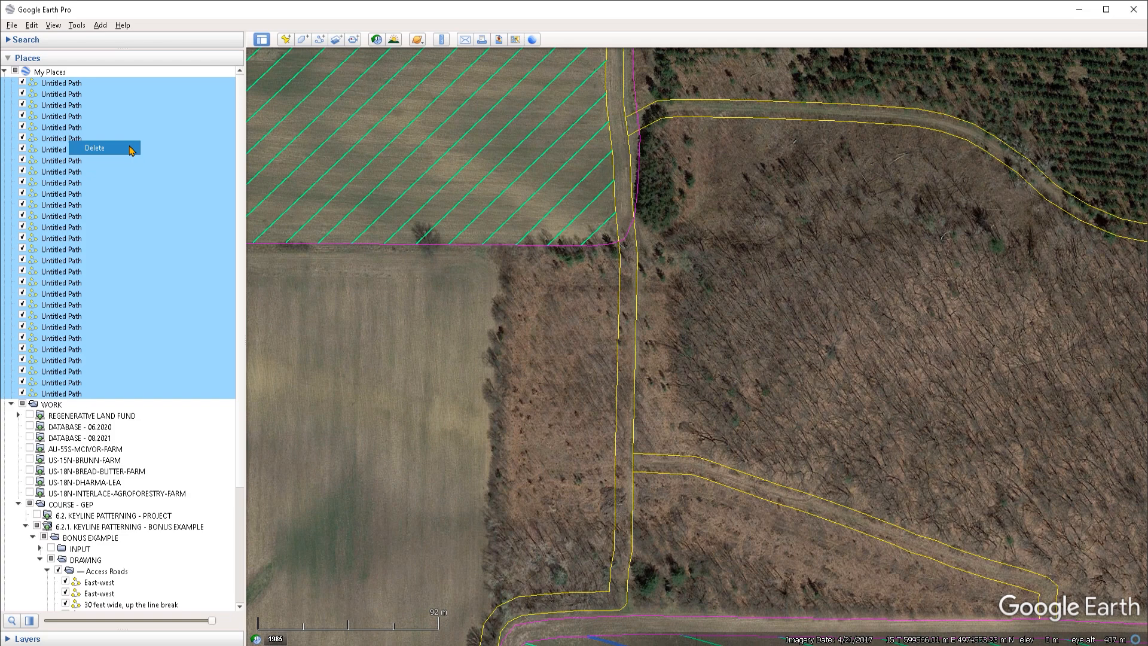
pyautogui.click(101, 95)
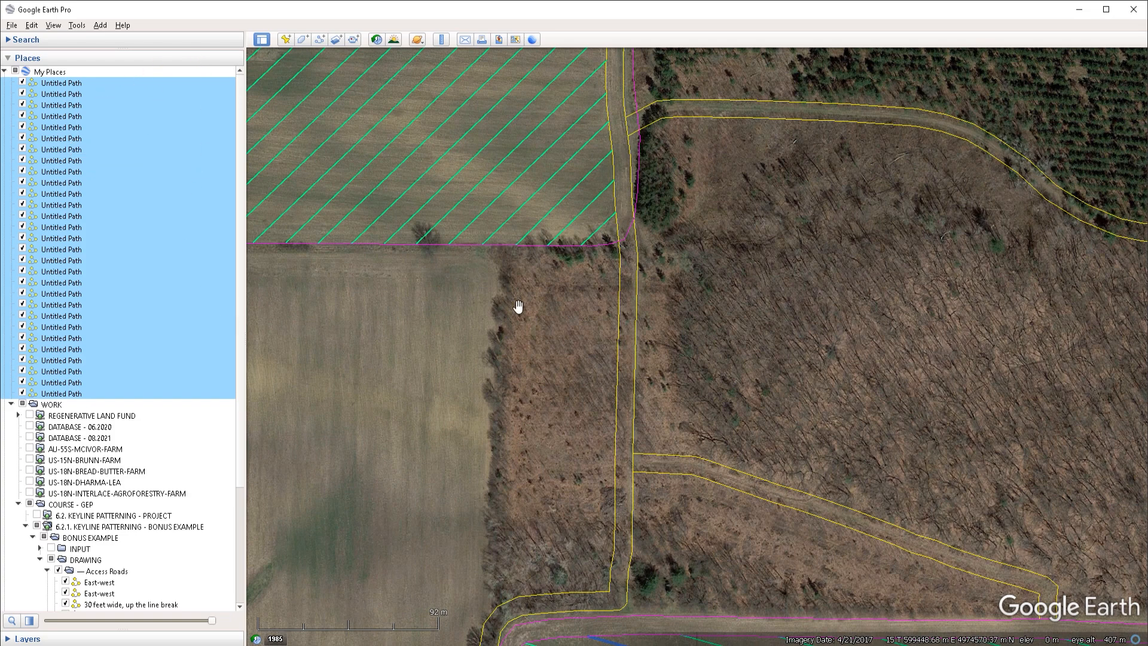
pyautogui.press('Delete')
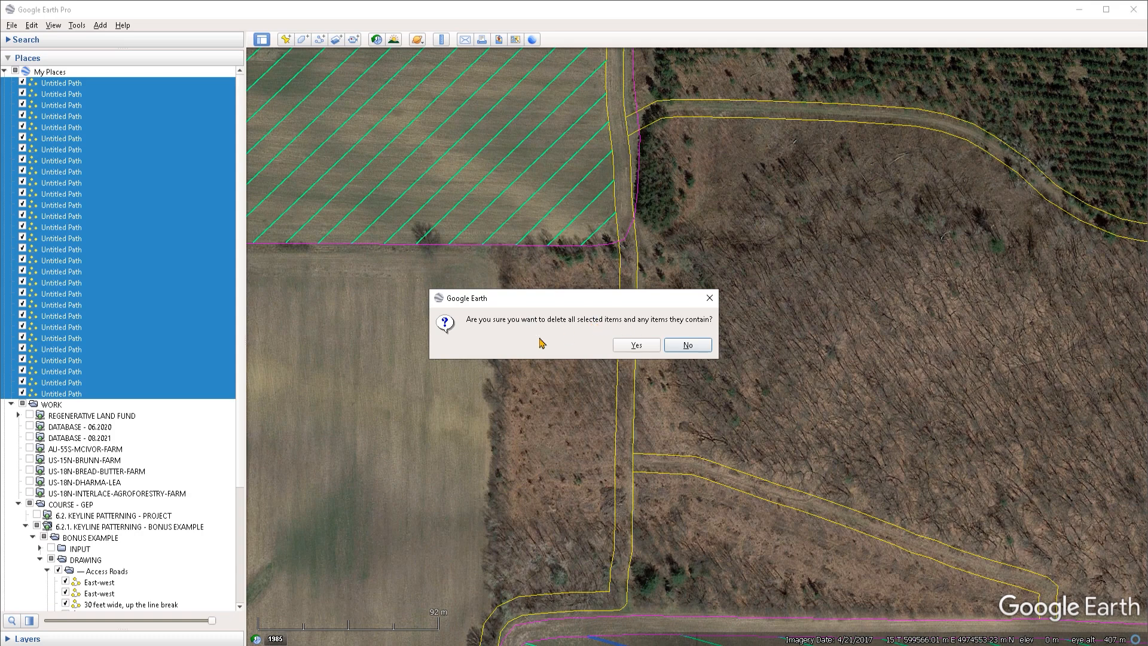
pyautogui.click(638, 346)
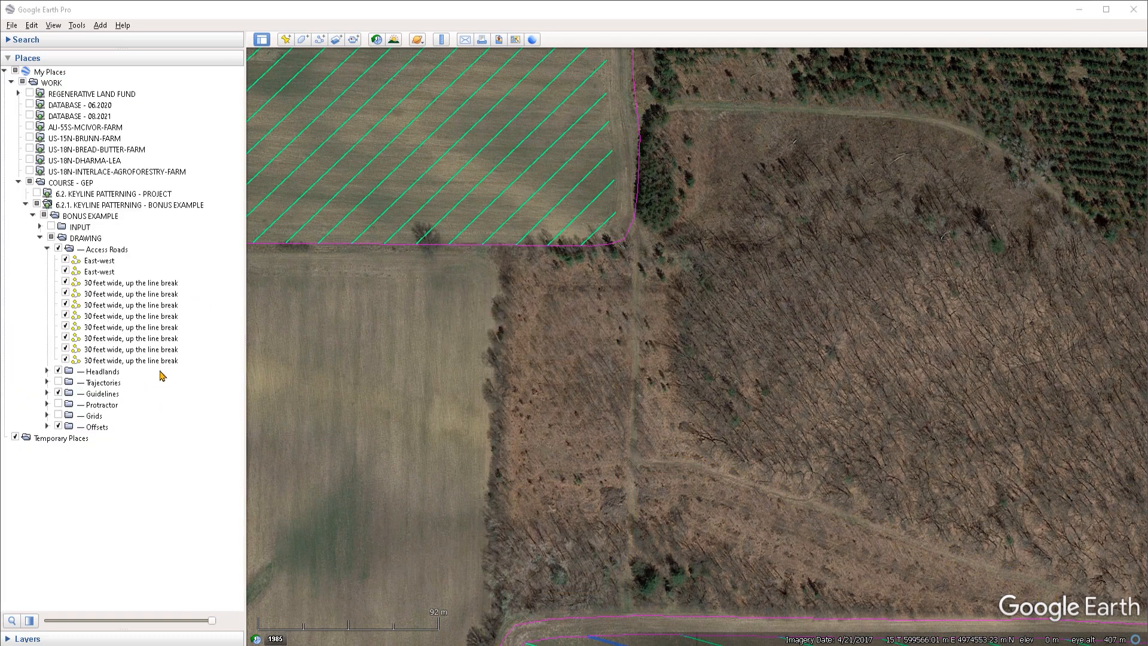
# Step: Rename the north-south access road path as Road
pyautogui.rightClick(158, 360)
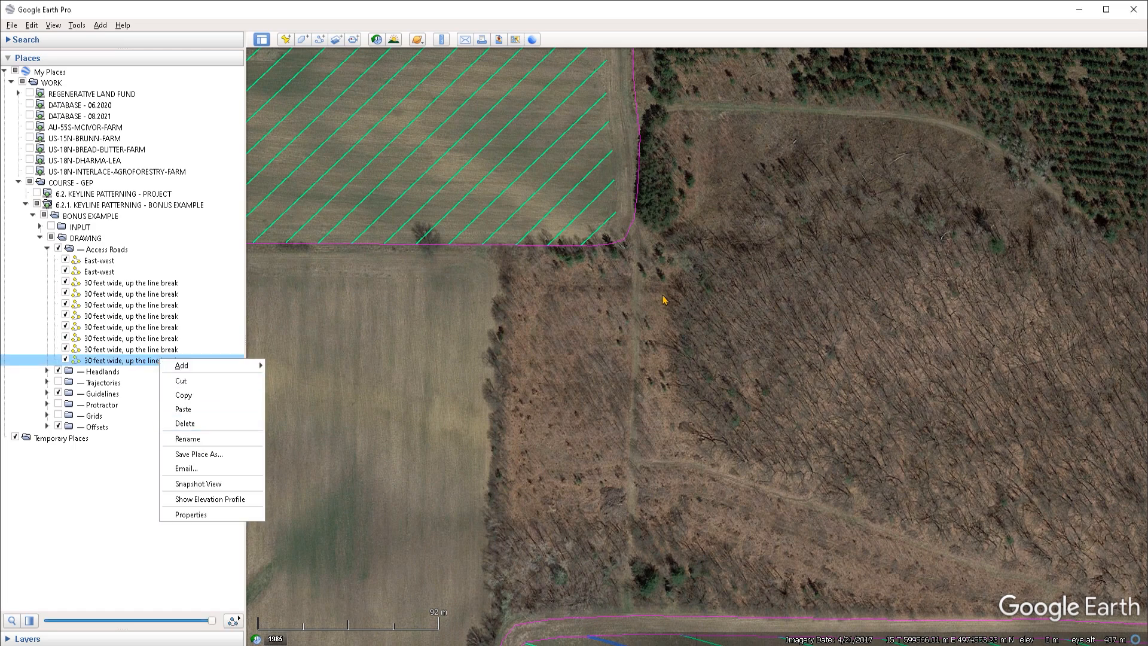
pyautogui.click(631, 235)
pyautogui.rightClick(630, 228)
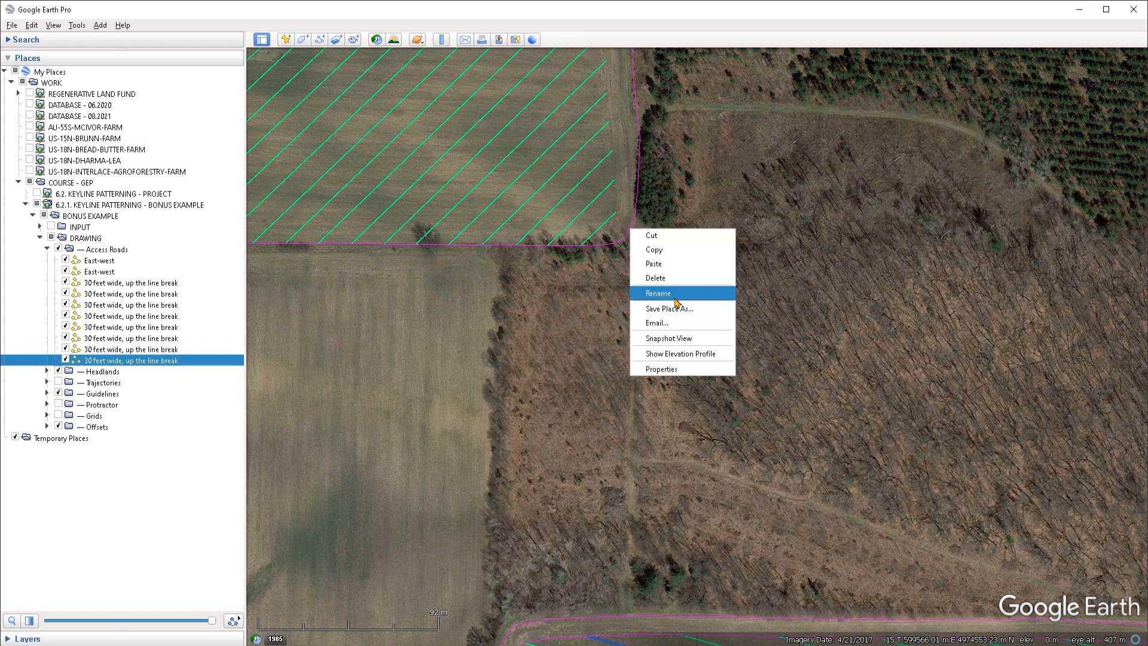
pyautogui.moveTo(572, 381); pyautogui.dragTo(579, 410)
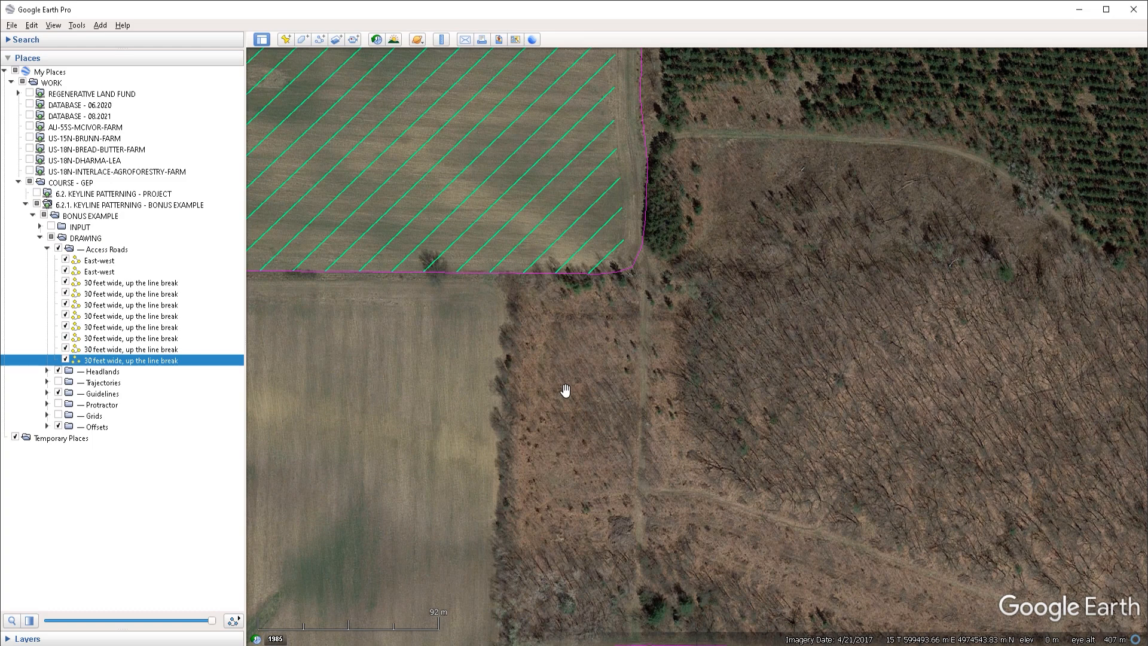
pyautogui.click(565, 391)
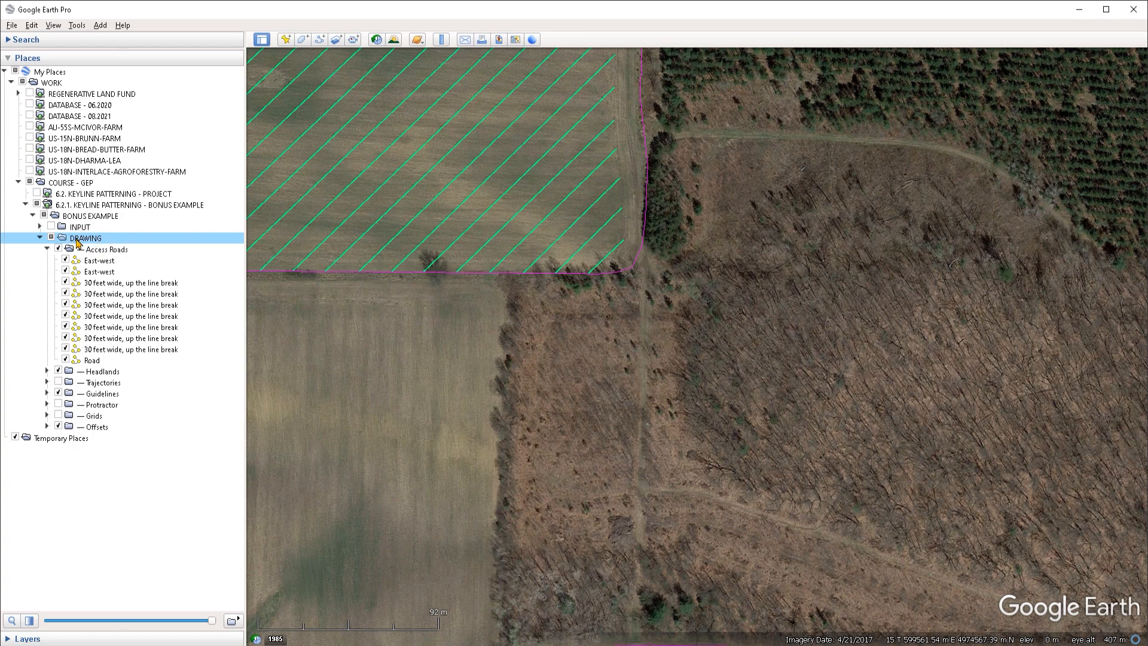
# Step: Copy the DRAWING folder and paste it into Temporary Places
pyautogui.rightClick(93, 240)
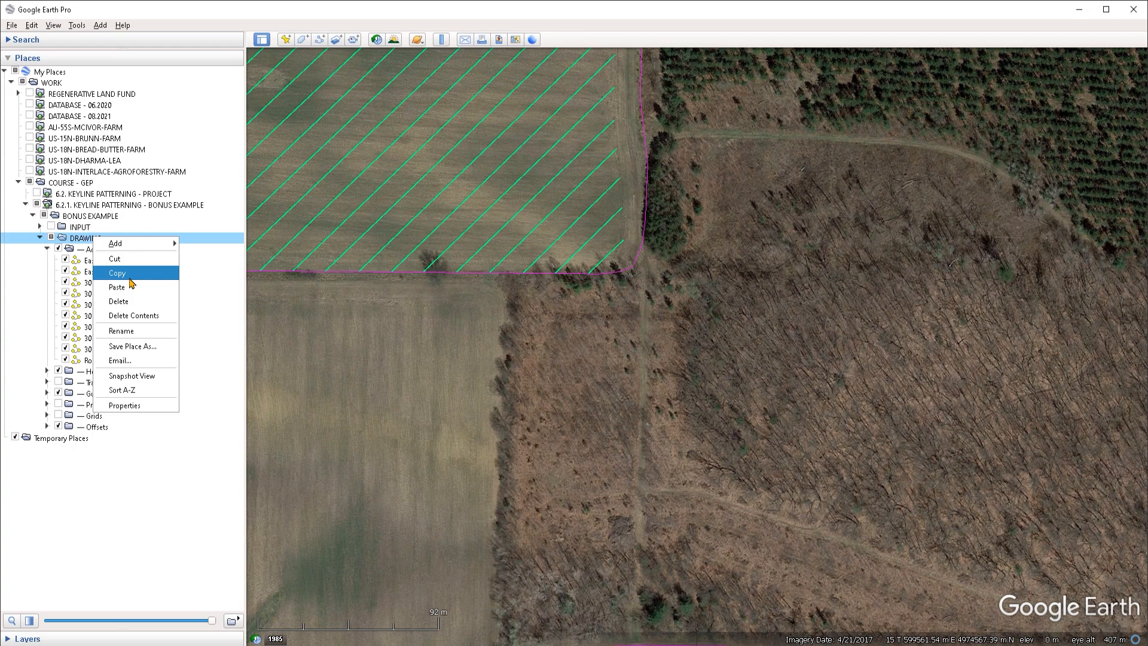
pyautogui.click(84, 241)
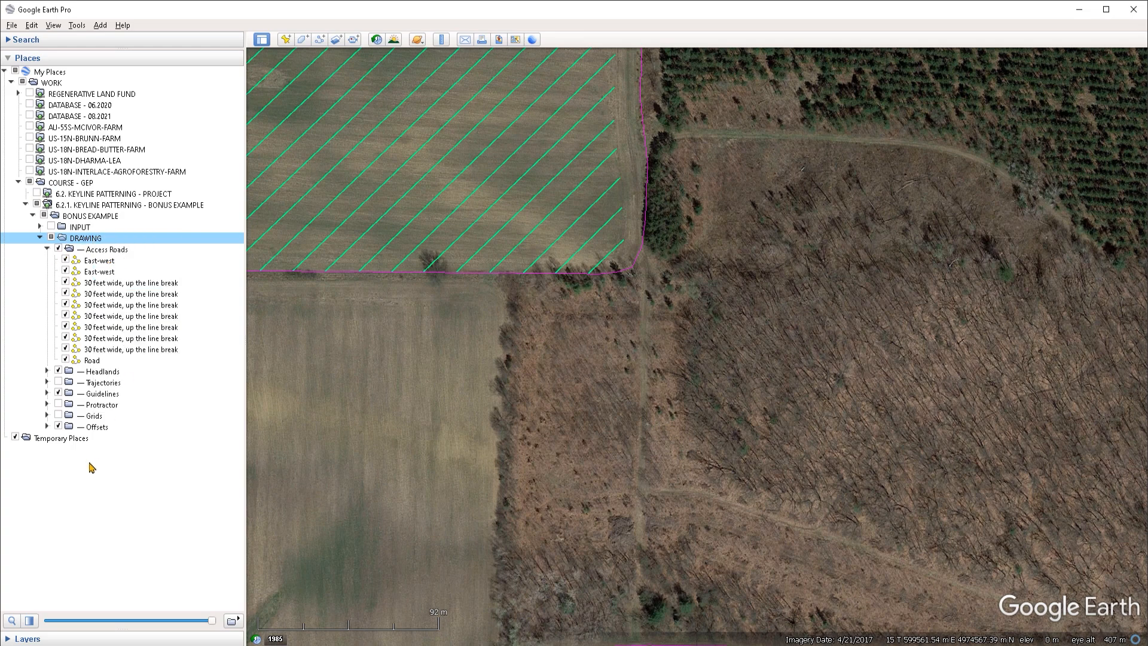
pyautogui.press('Down')
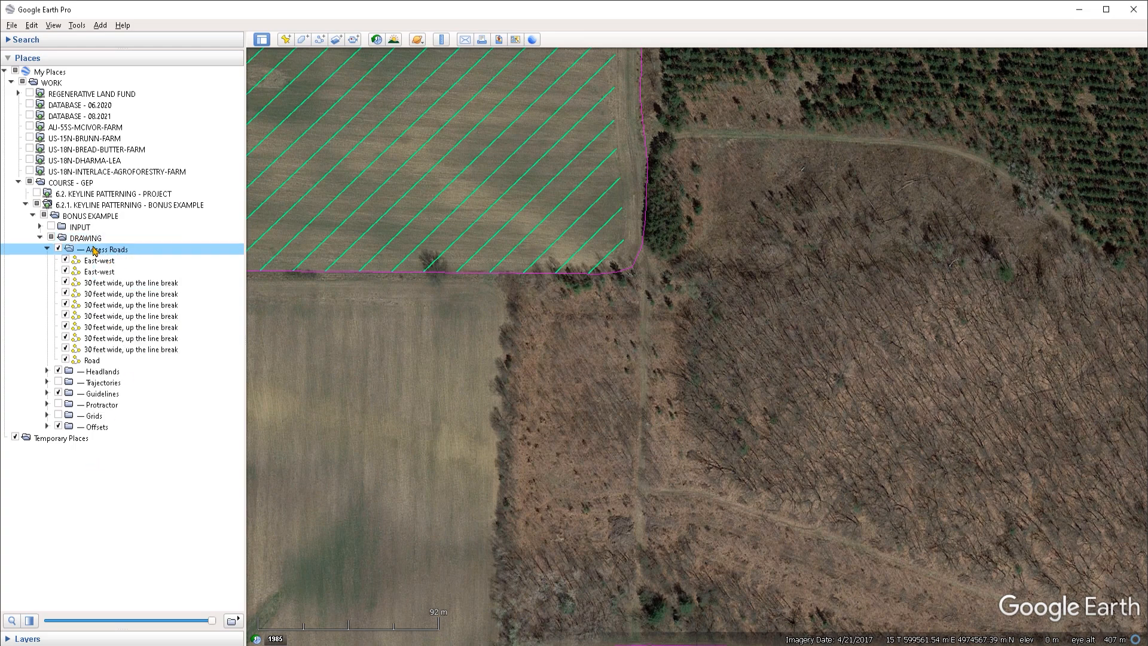
pyautogui.rightClick(61, 443)
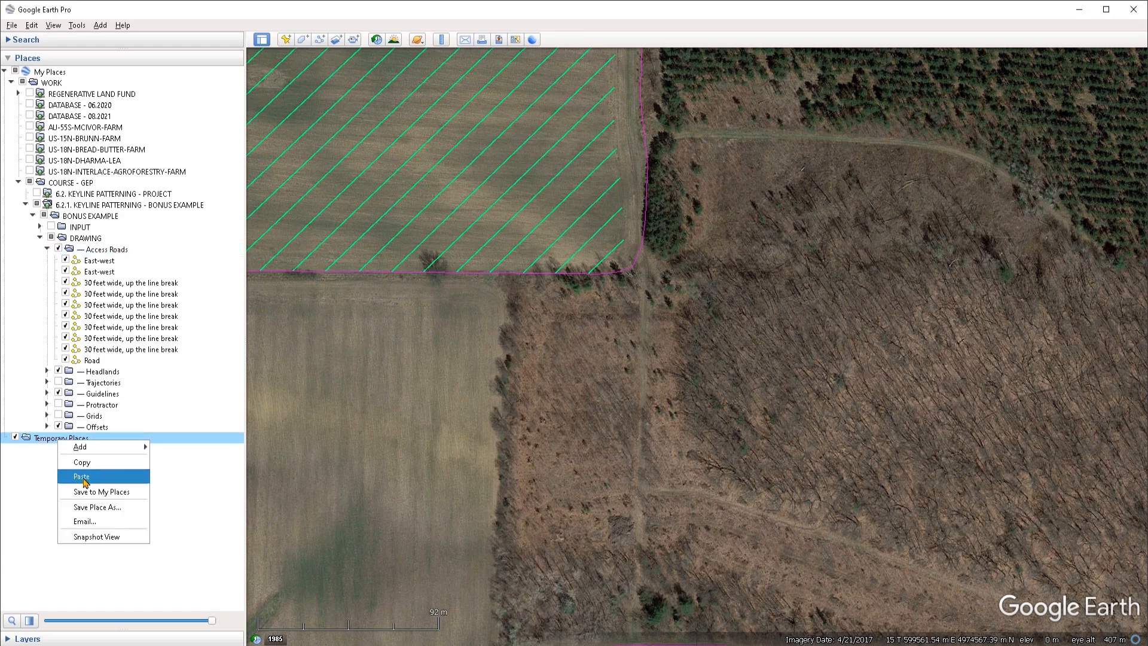
pyautogui.click(42, 437)
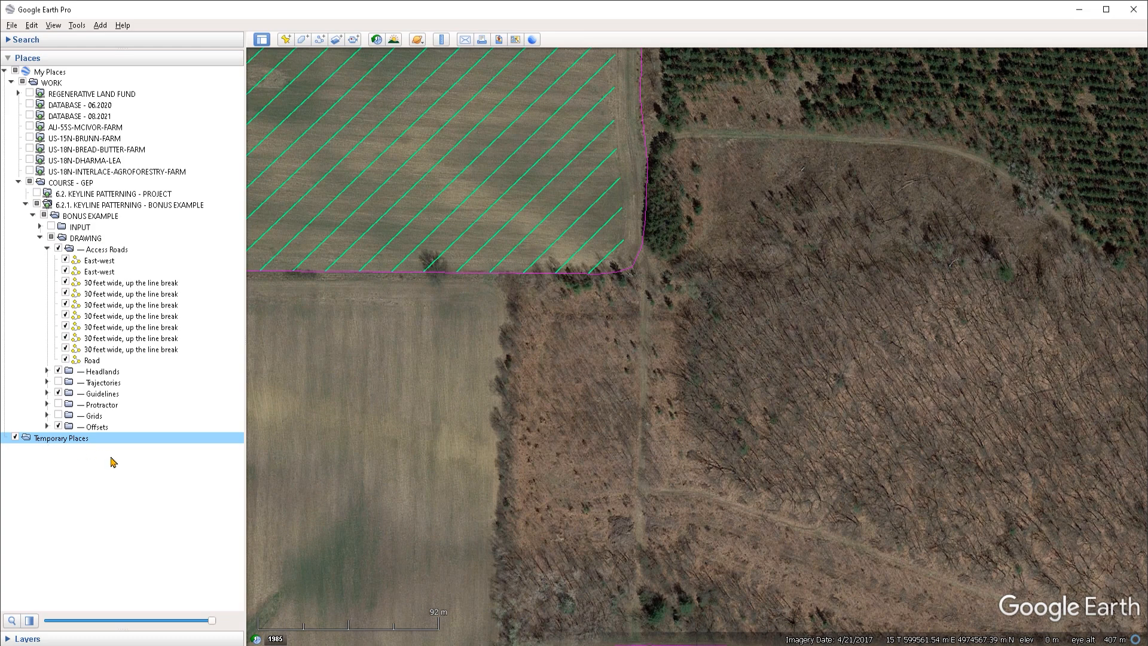
pyautogui.hotkey('ctrl', 'v')
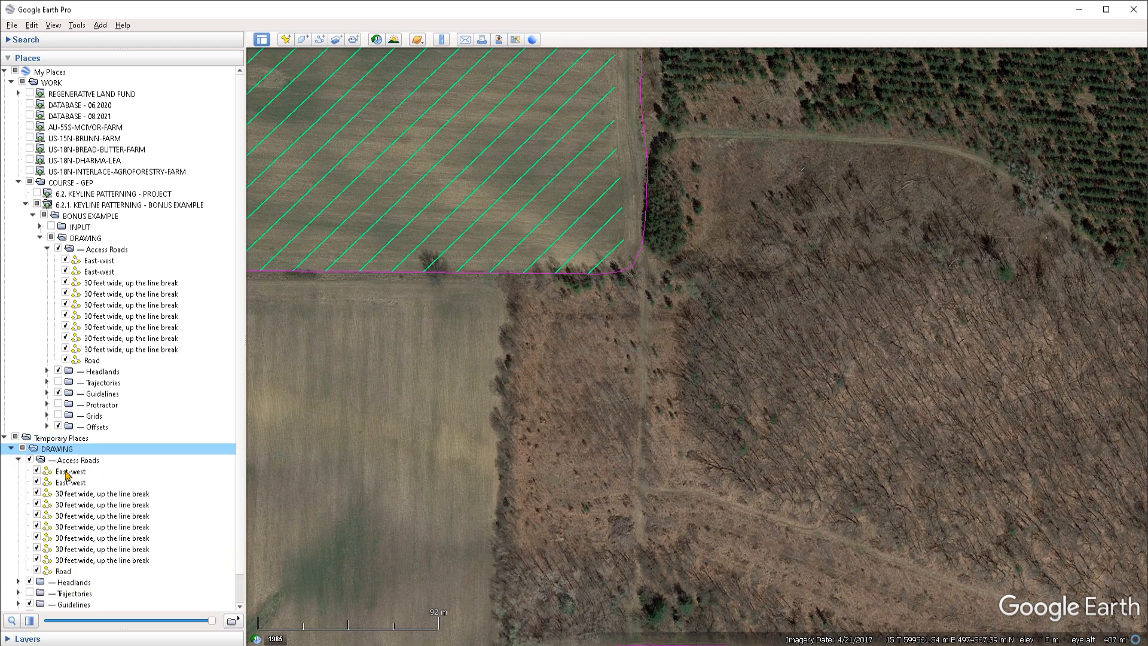
# Step: Delete the copied DRAWING folder and all its contents from Temporary Places
pyautogui.click(18, 183)
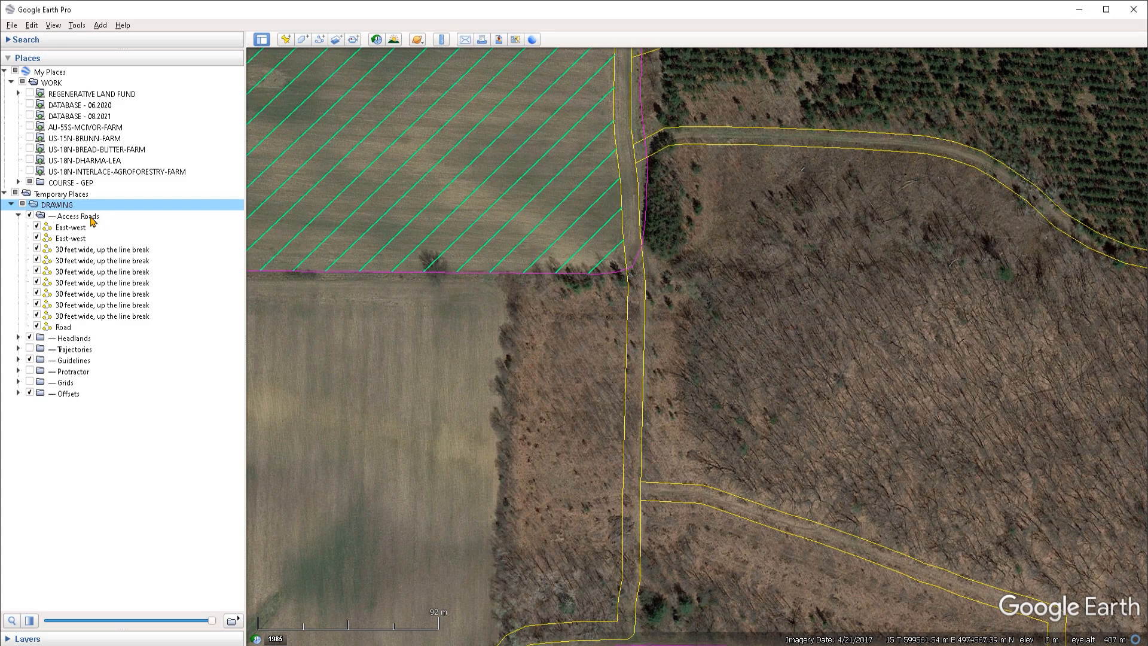
pyautogui.rightClick(66, 207)
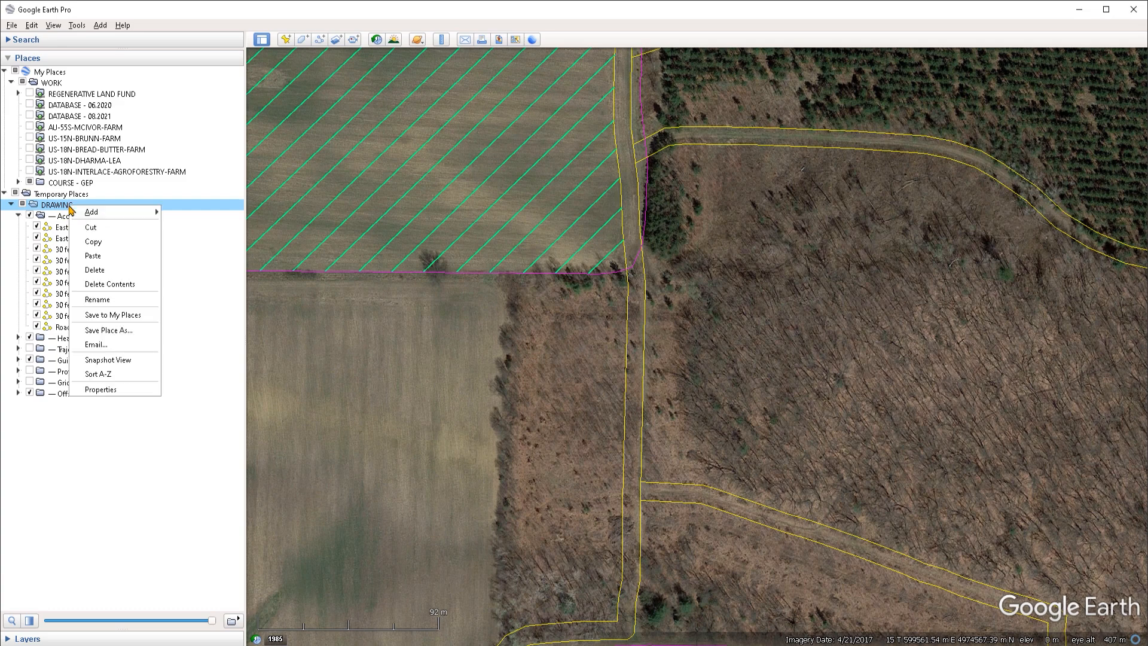
pyautogui.click(132, 290)
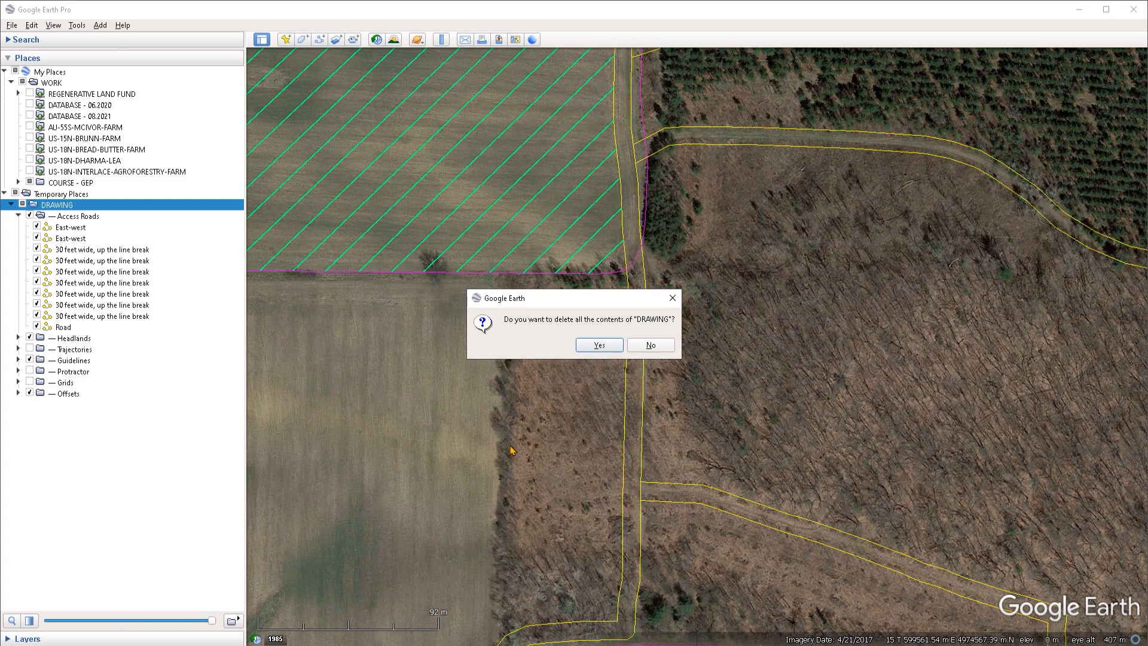
pyautogui.press('Return')
pyautogui.press('Delete')
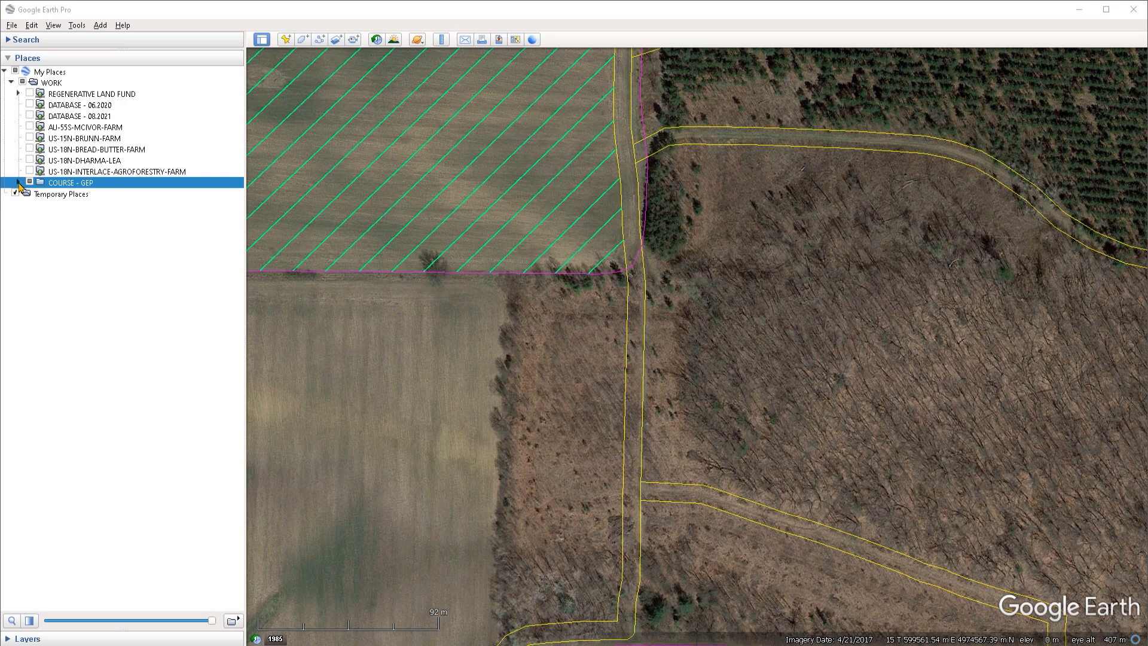
# Step: Sort the subfolders of the original DRAWING folder A-Z
pyautogui.click(18, 183)
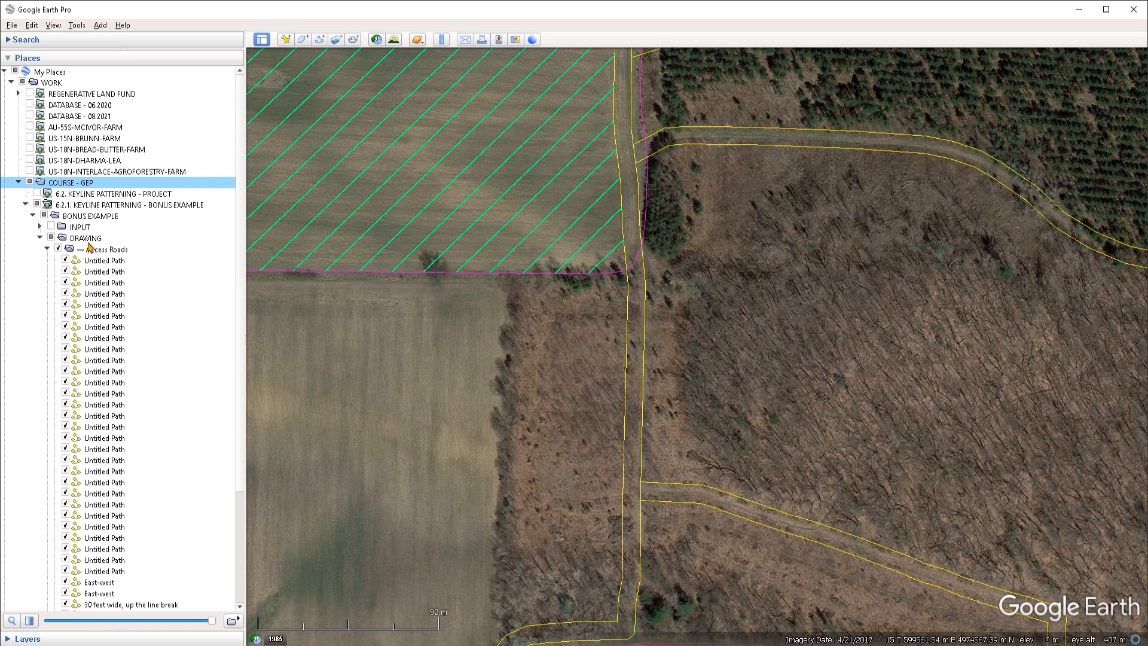
pyautogui.click(58, 239)
pyautogui.click(47, 249)
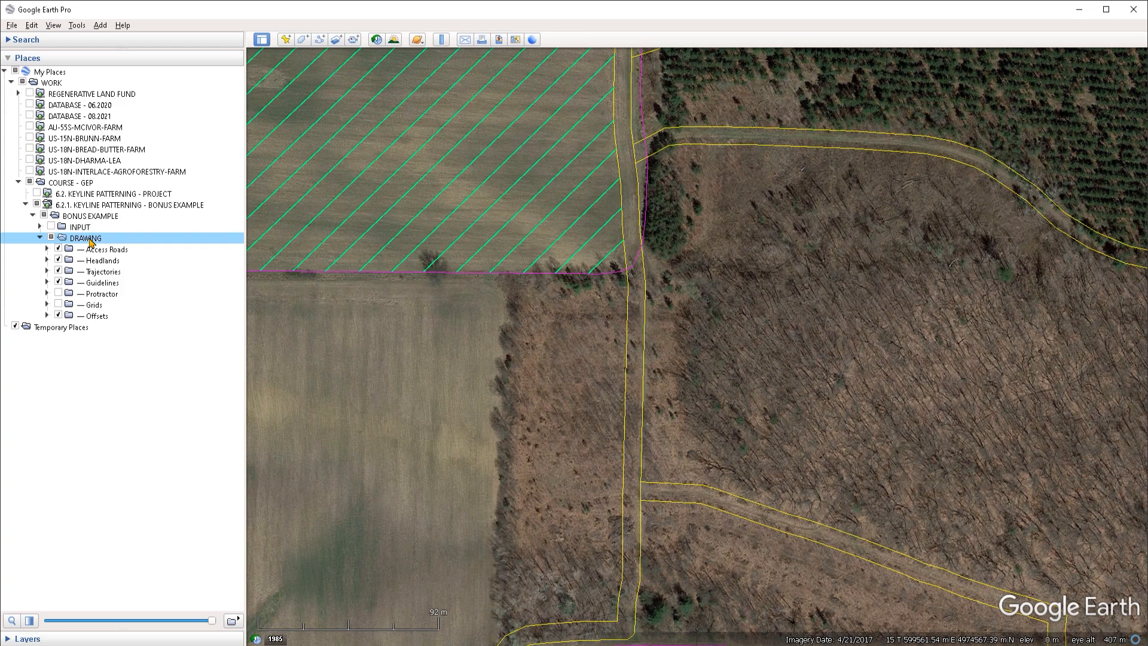
pyautogui.rightClick(90, 240)
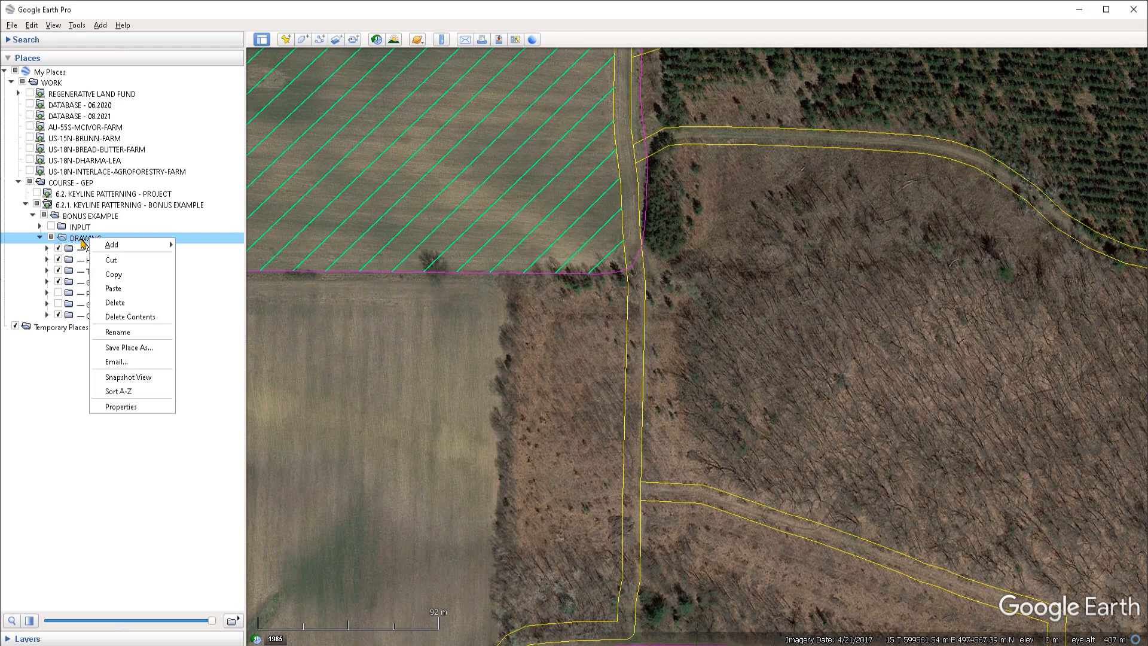
pyautogui.click(134, 392)
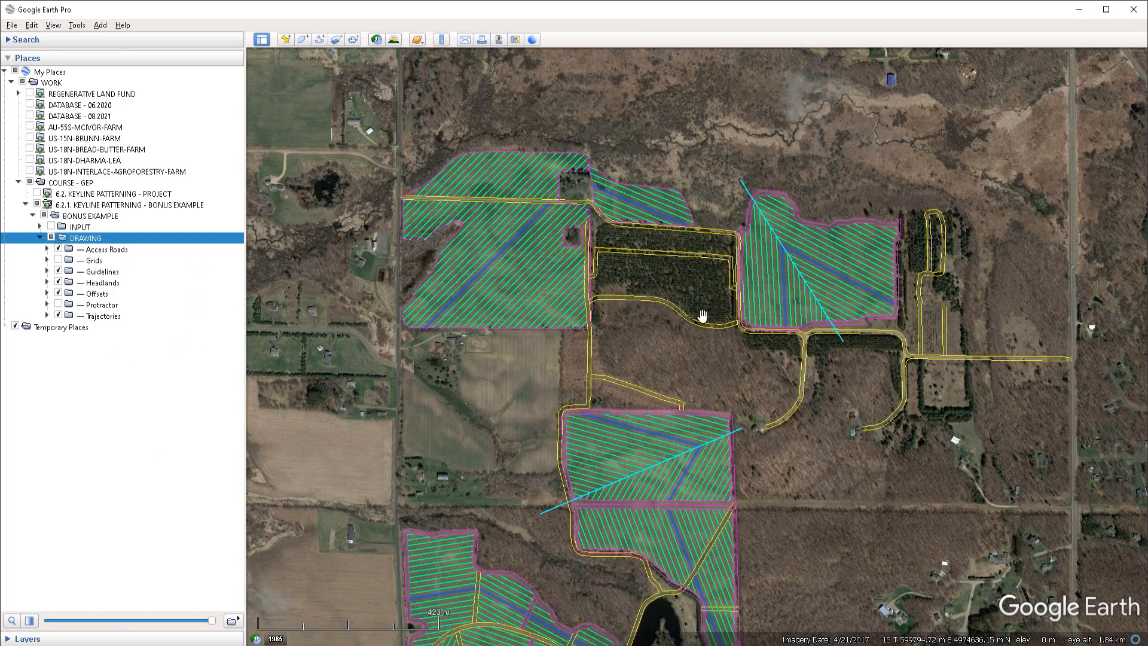
# Step: Frame the whole farm in a tilted view and save it as the Access Roads folder's snapshot view
pyautogui.scroll(-3, 690, 375)
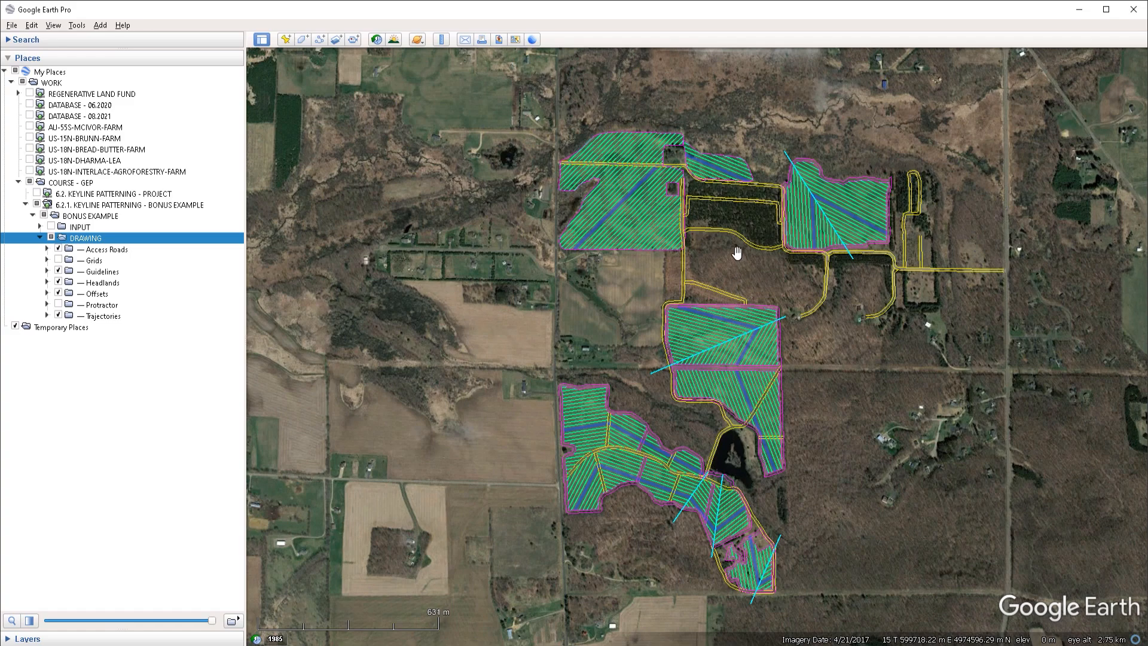
pyautogui.moveTo(733, 254); pyautogui.dragTo(631, 245)
pyautogui.moveTo(631, 246); pyautogui.dragTo(616, 305, button='middle')
pyautogui.moveTo(593, 207); pyautogui.dragTo(638, 238)
pyautogui.moveTo(637, 238); pyautogui.dragTo(635, 269, button='middle')
pyautogui.moveTo(622, 244); pyautogui.dragTo(653, 226)
pyautogui.moveTo(663, 235); pyautogui.dragTo(657, 224, button='middle')
pyautogui.moveTo(636, 240); pyautogui.dragTo(645, 258)
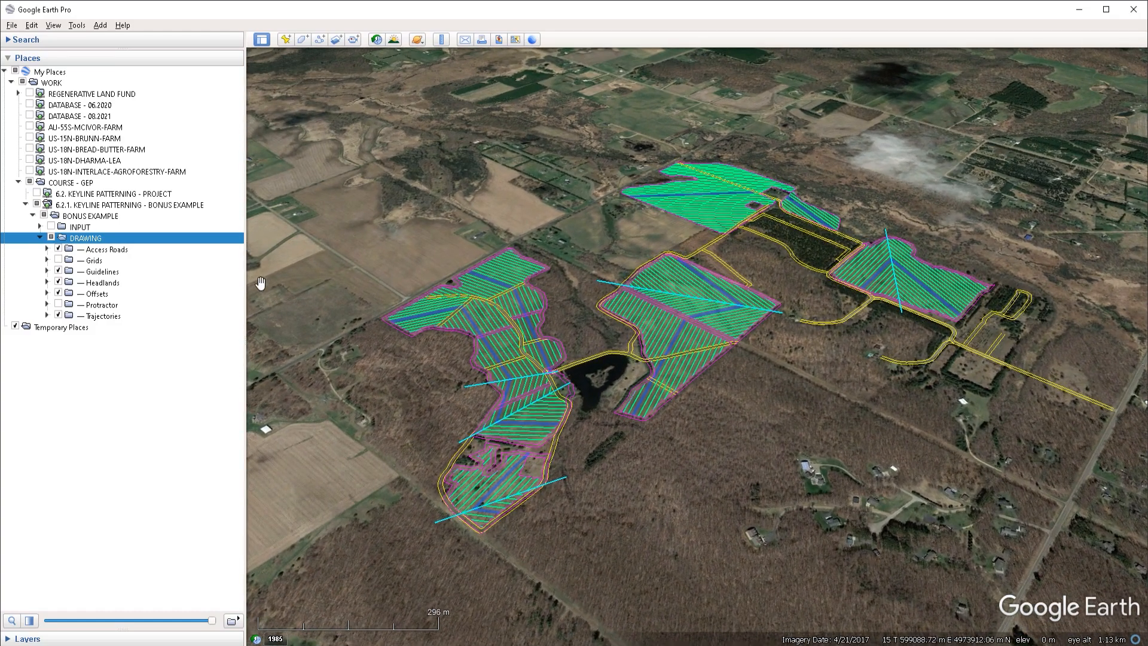
pyautogui.click(107, 251)
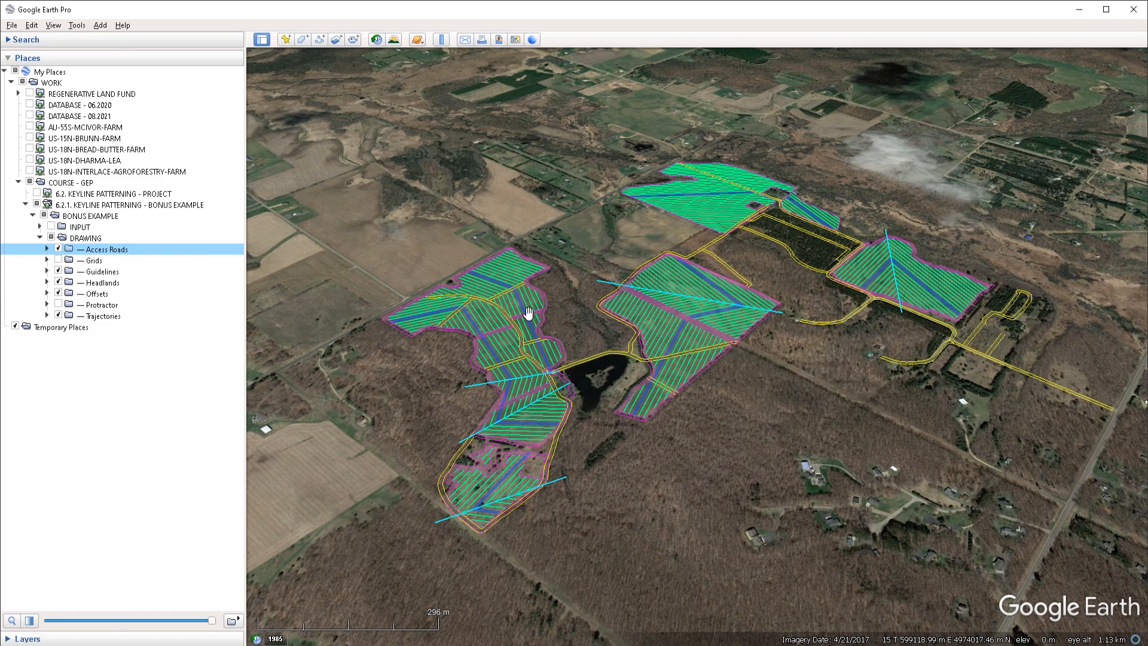
pyautogui.rightClick(125, 254)
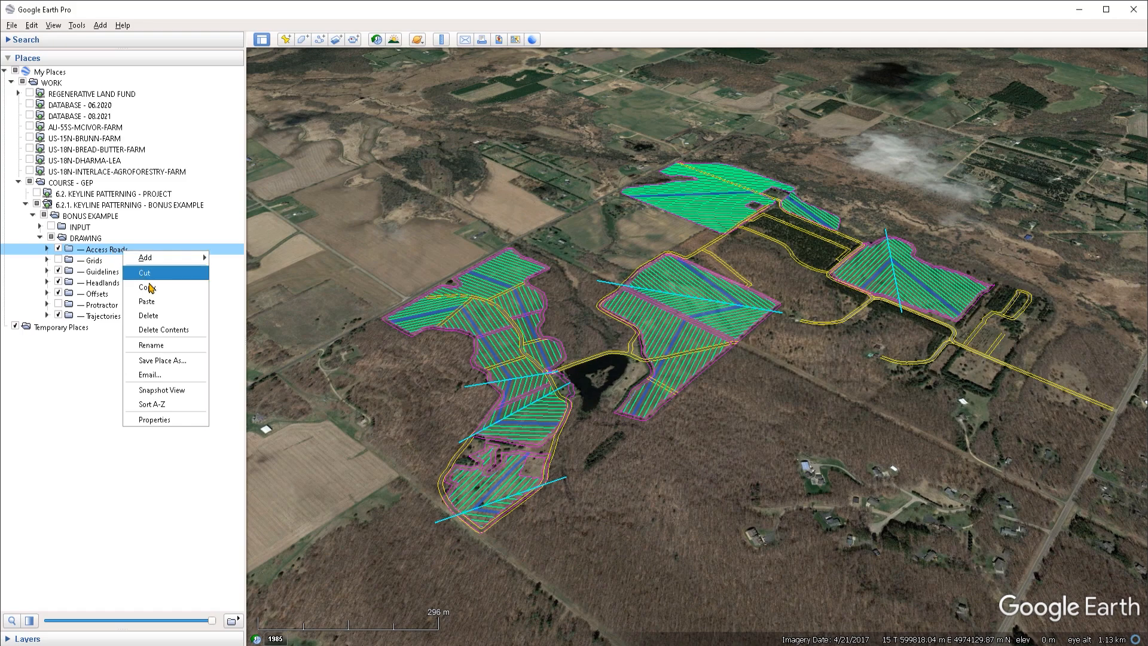
pyautogui.click(171, 397)
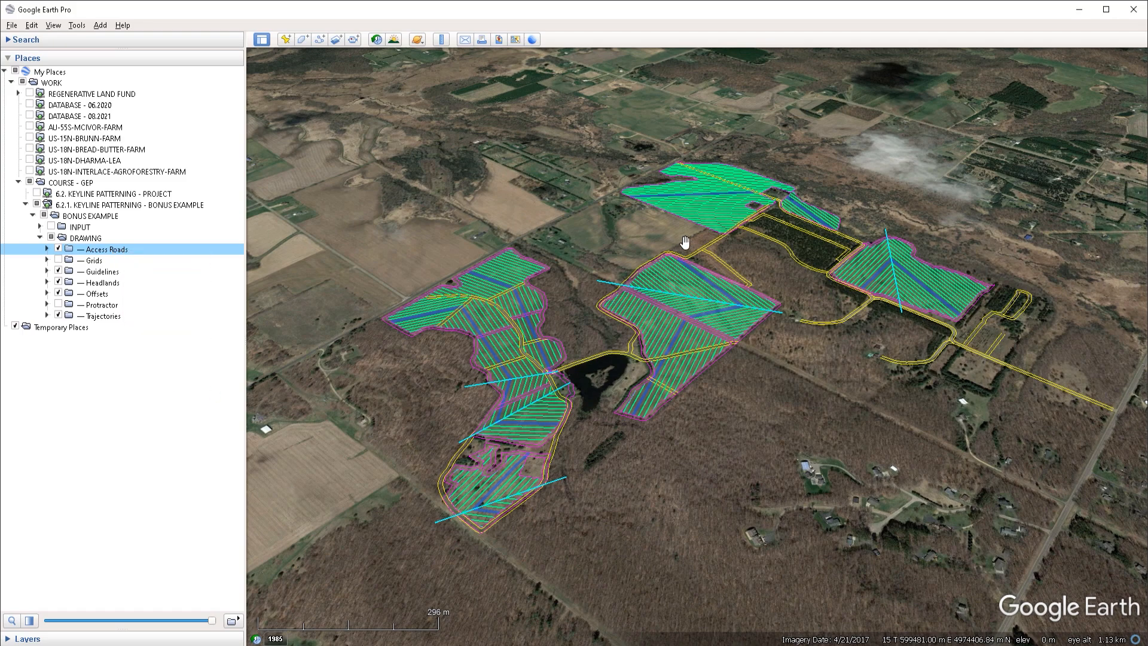
# Step: Orbit to another angle and save it as the Headlands folder's snapshot view
pyautogui.moveTo(685, 219); pyautogui.dragTo(594, 287, button='middle')
pyautogui.moveTo(594, 288); pyautogui.dragTo(656, 247)
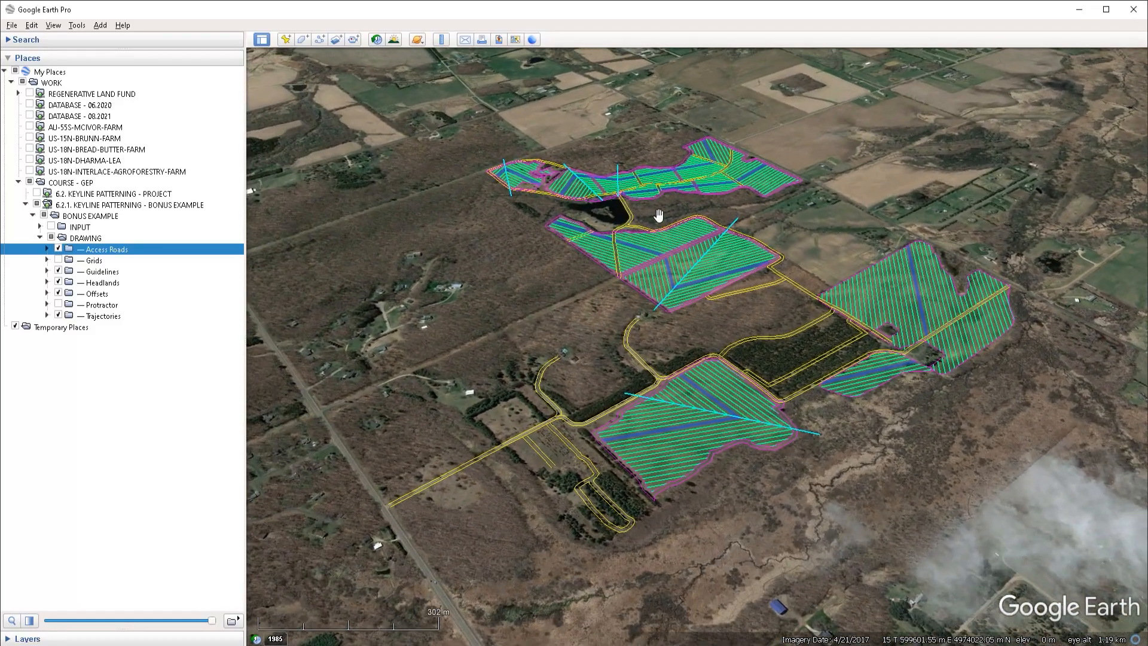
pyautogui.moveTo(658, 202); pyautogui.dragTo(679, 230, button='middle')
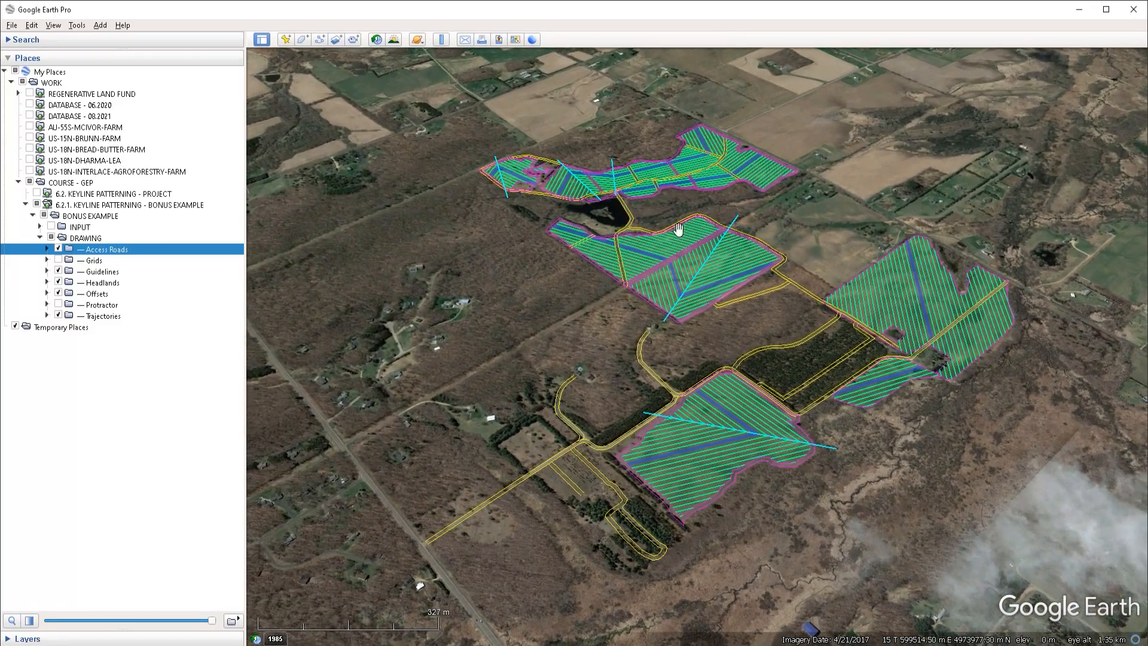
pyautogui.click(103, 283)
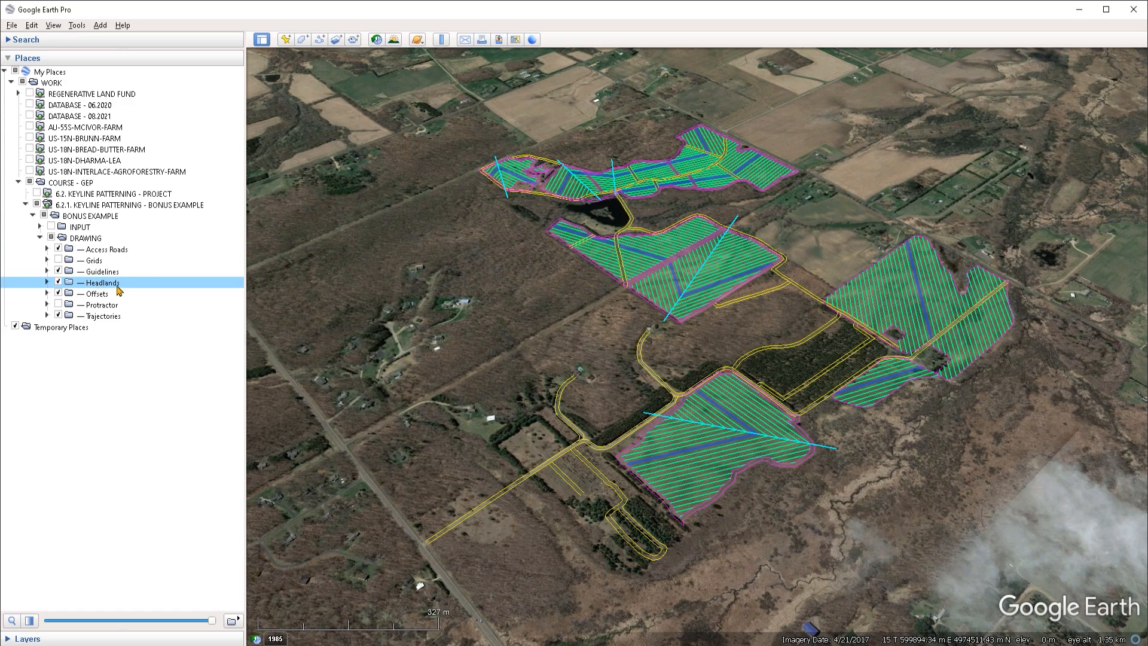
pyautogui.rightClick(108, 288)
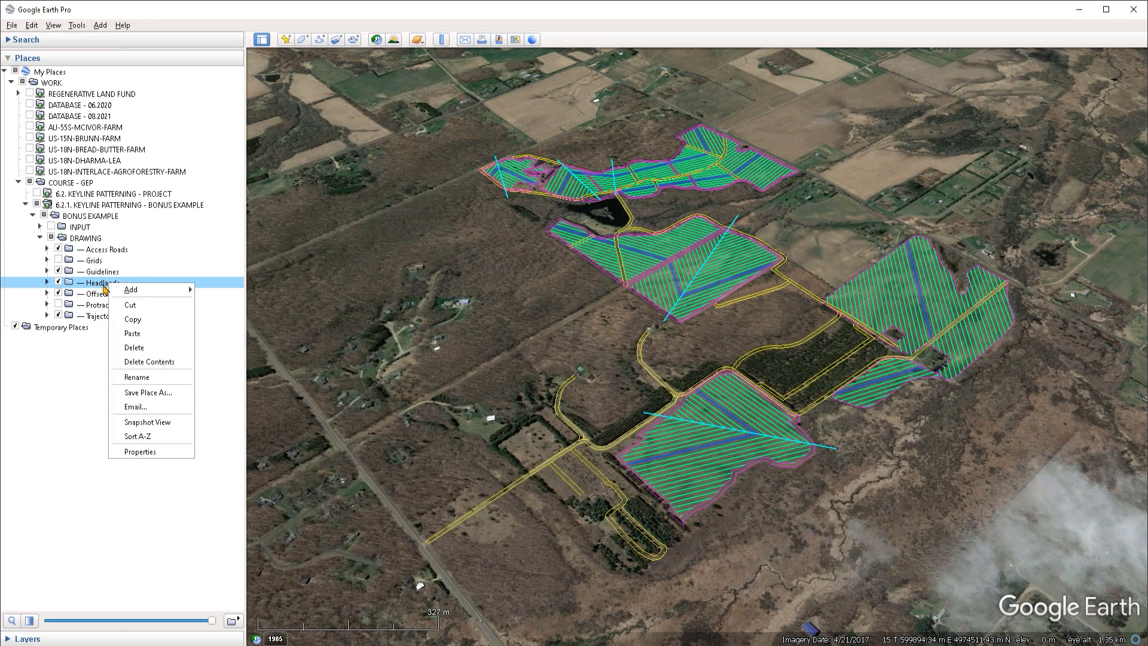
pyautogui.click(153, 422)
# Step: Rotate the view again and save it as the Offsets folder's snapshot view
pyautogui.moveTo(805, 204); pyautogui.dragTo(671, 195, button='middle')
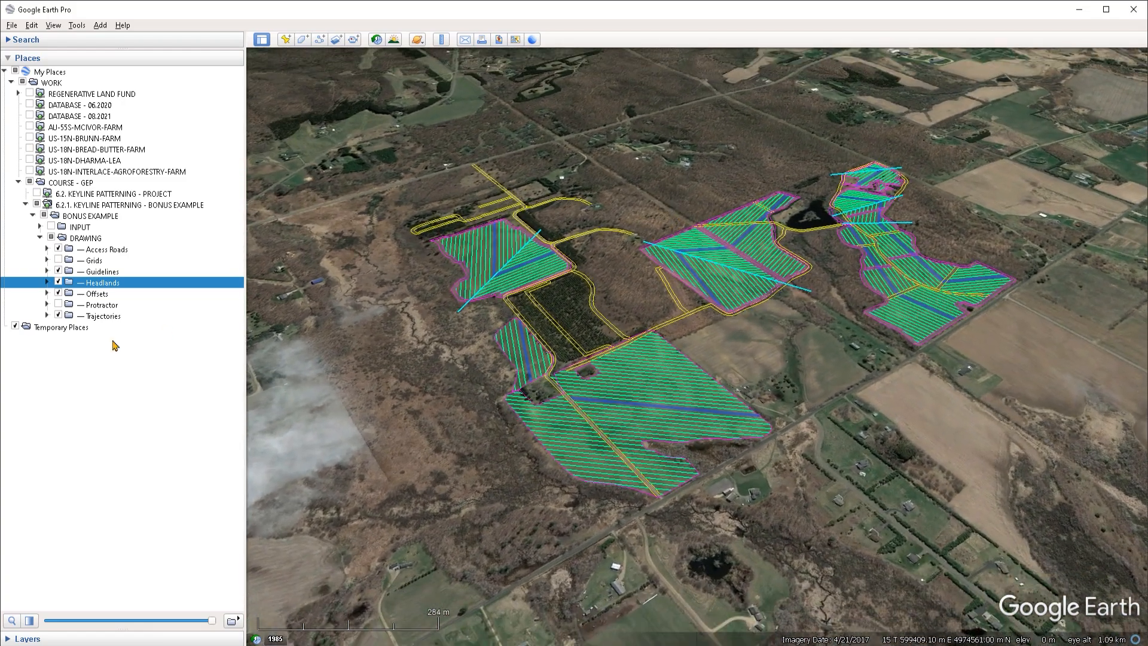
pyautogui.click(96, 295)
pyautogui.rightClick(96, 296)
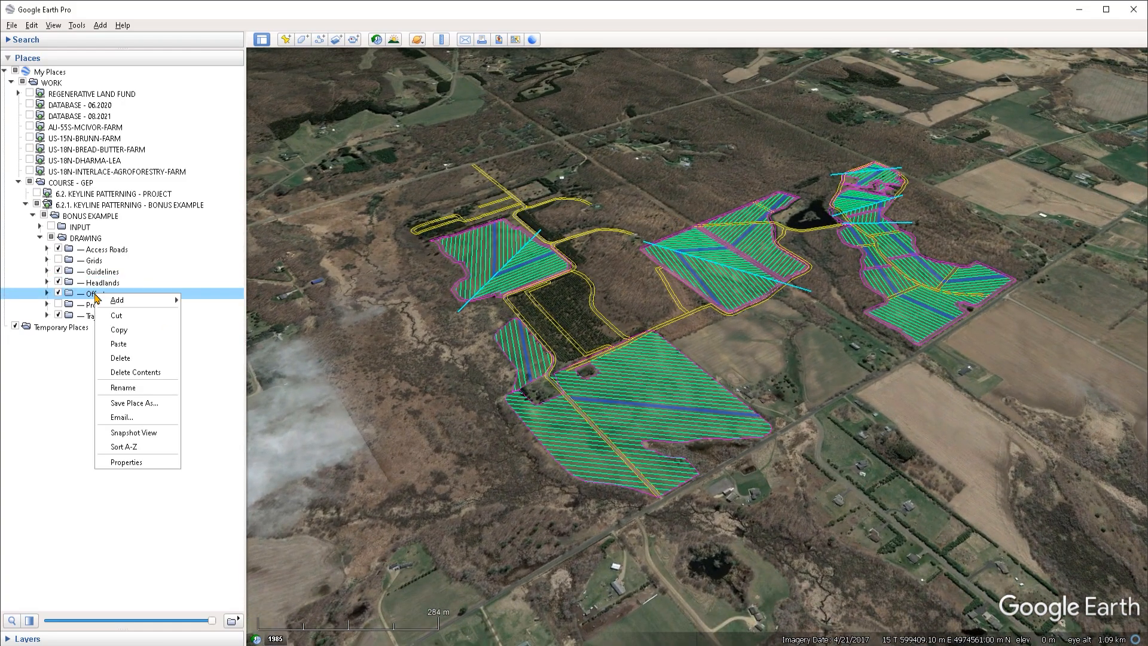
pyautogui.click(146, 422)
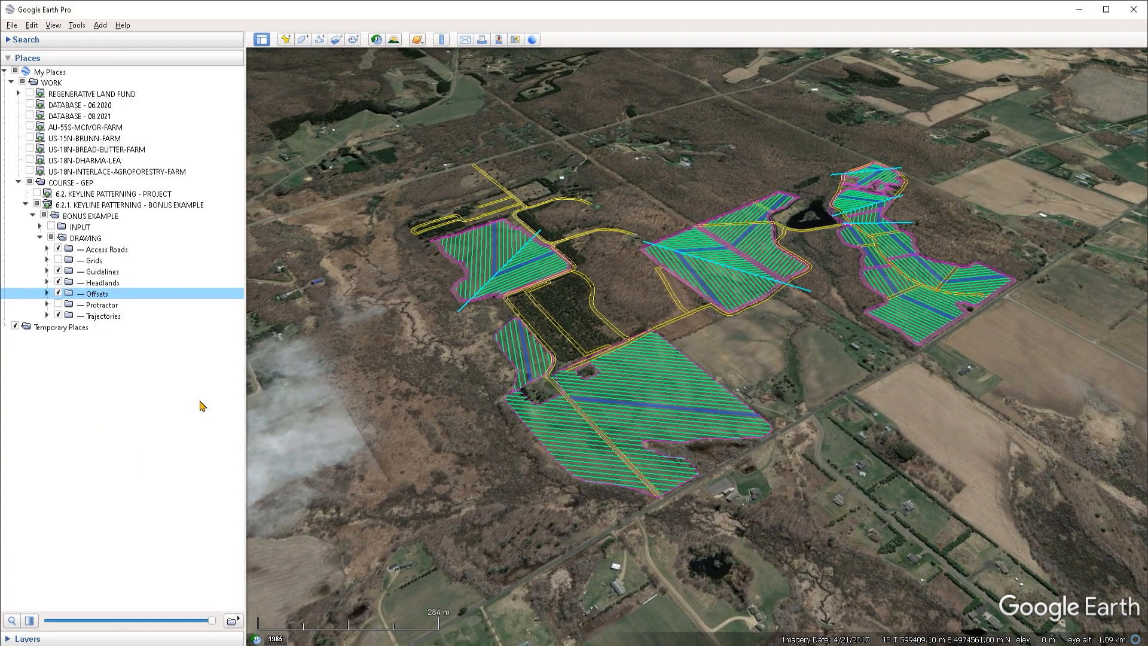
# Step: Open the Access Roads, Headlands and Offsets folders in turn to check their snapshot views
pyautogui.doubleClick(110, 252)
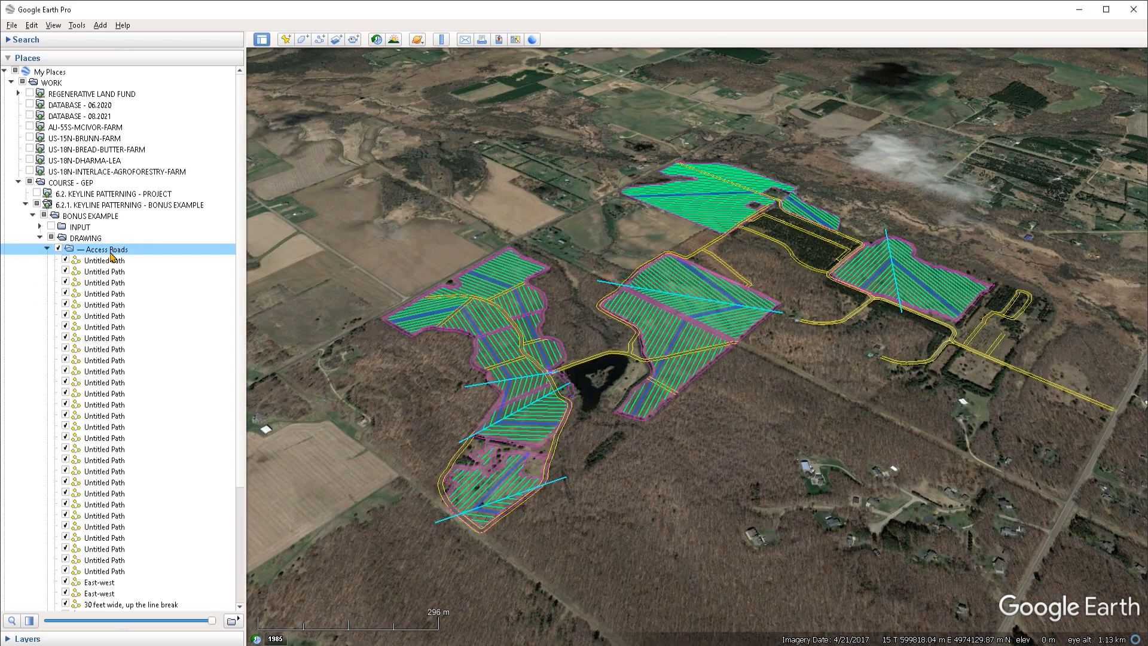
pyautogui.click(46, 249)
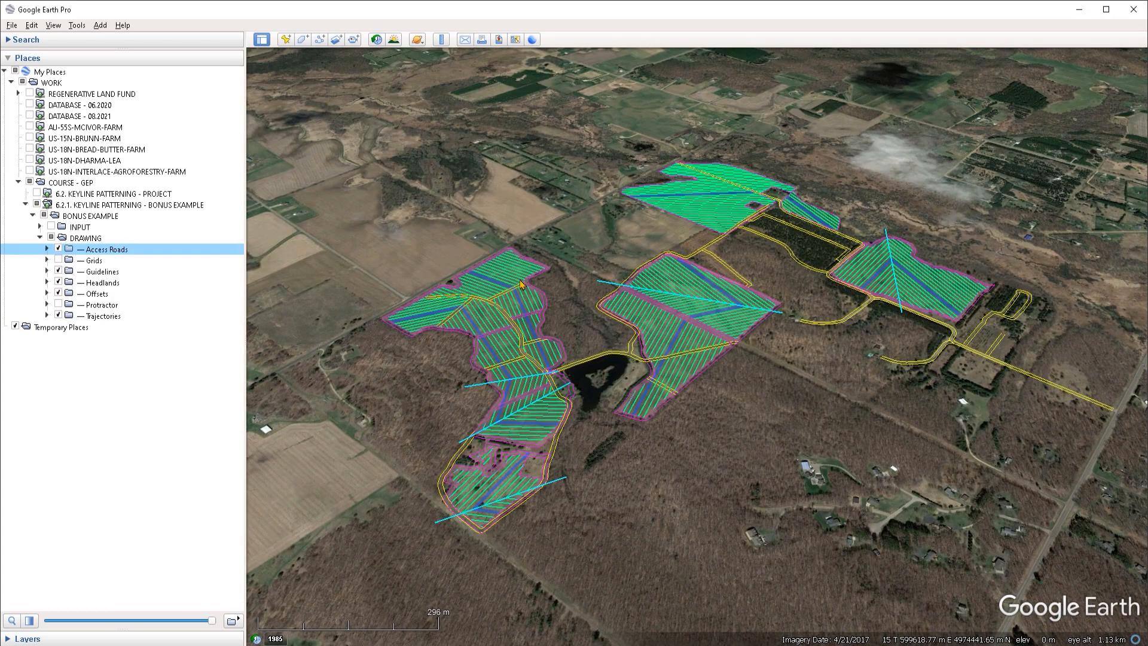
pyautogui.doubleClick(103, 283)
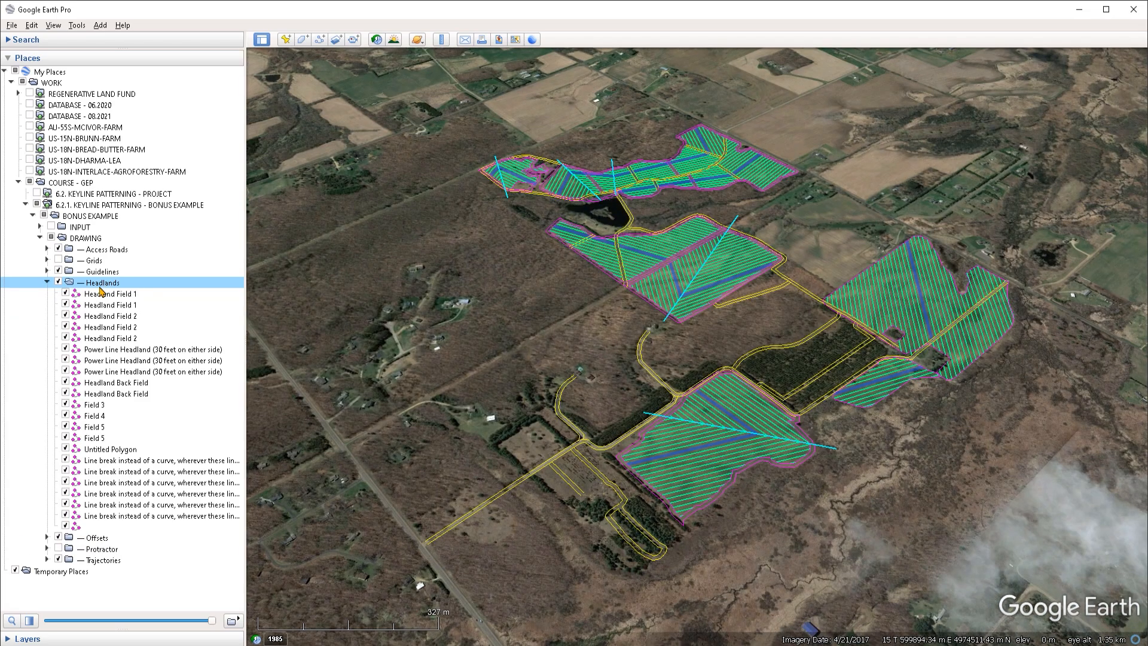
pyautogui.click(47, 282)
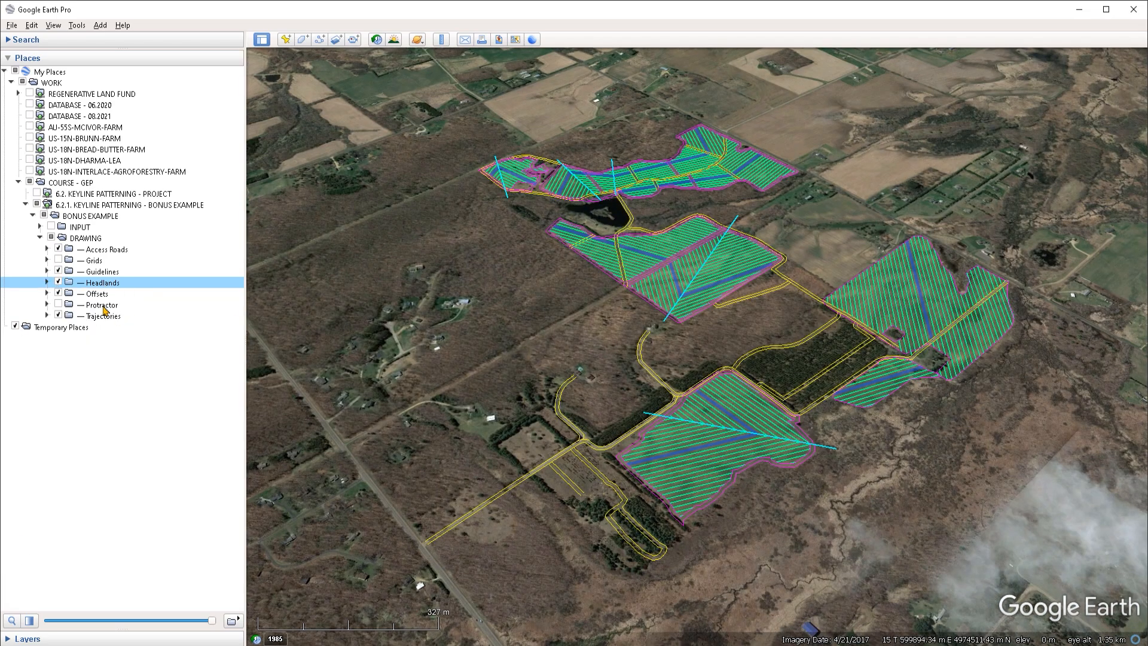
pyautogui.doubleClick(97, 294)
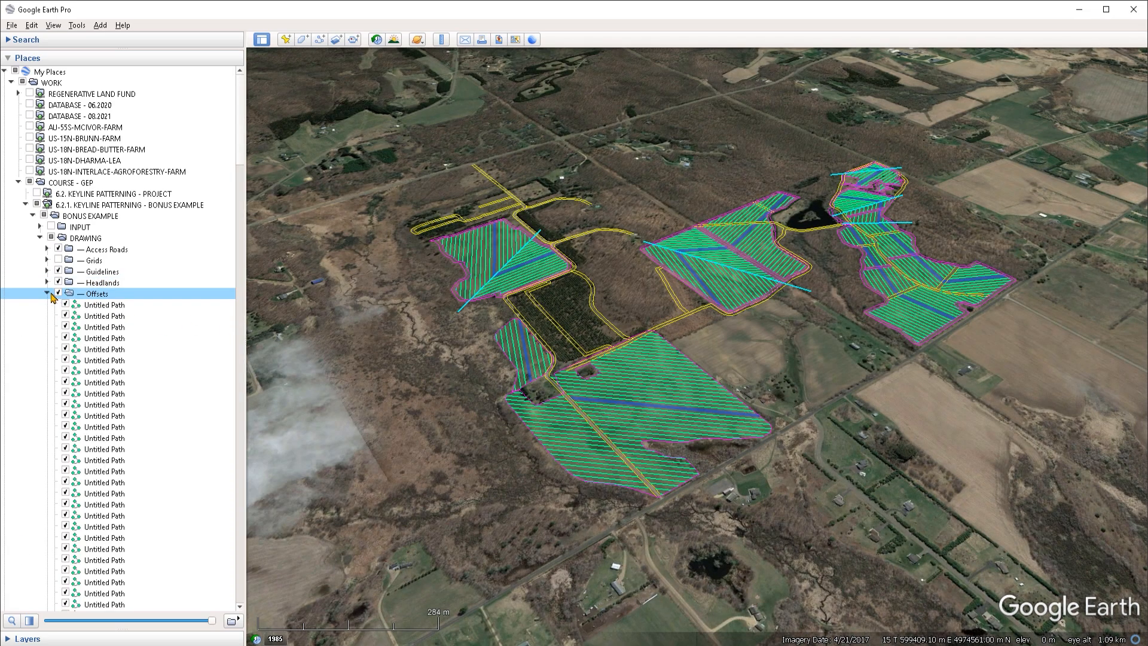
pyautogui.click(48, 293)
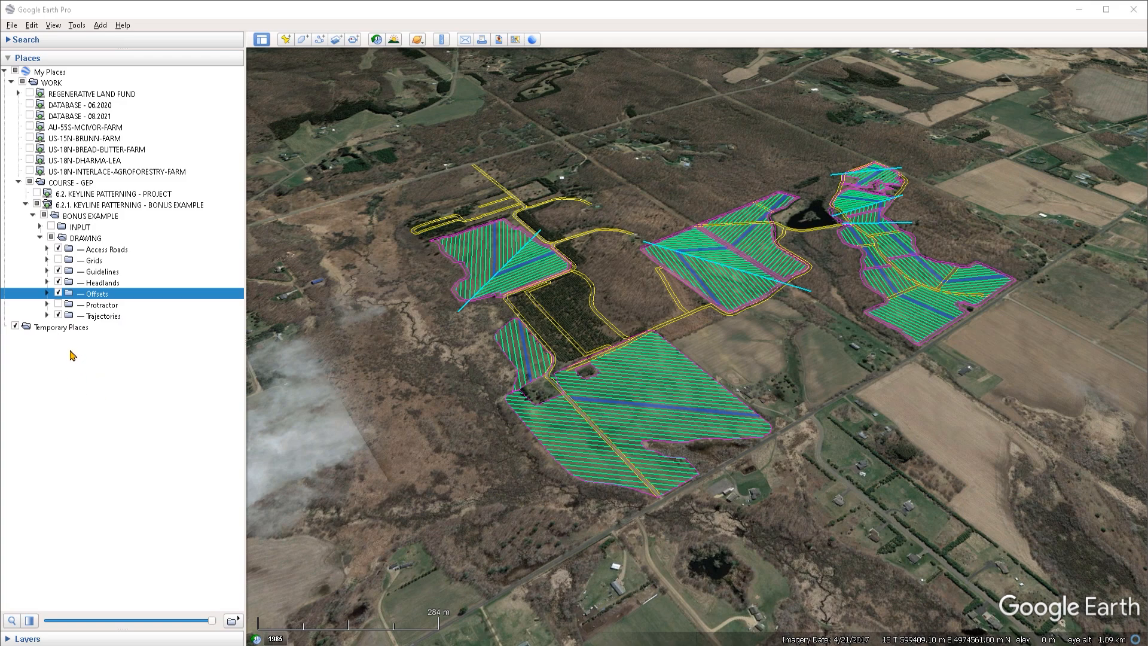
# Step: Add a new folder named Project under Temporary Places
pyautogui.rightClick(53, 333)
pyautogui.moveTo(90, 336)
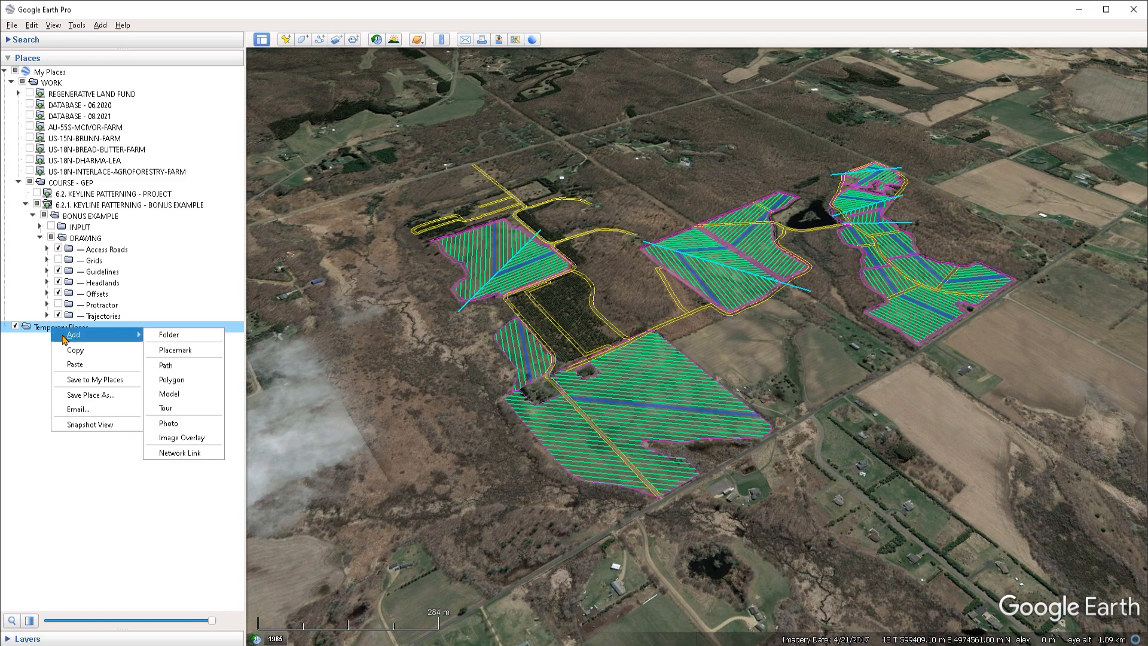
pyautogui.click(183, 339)
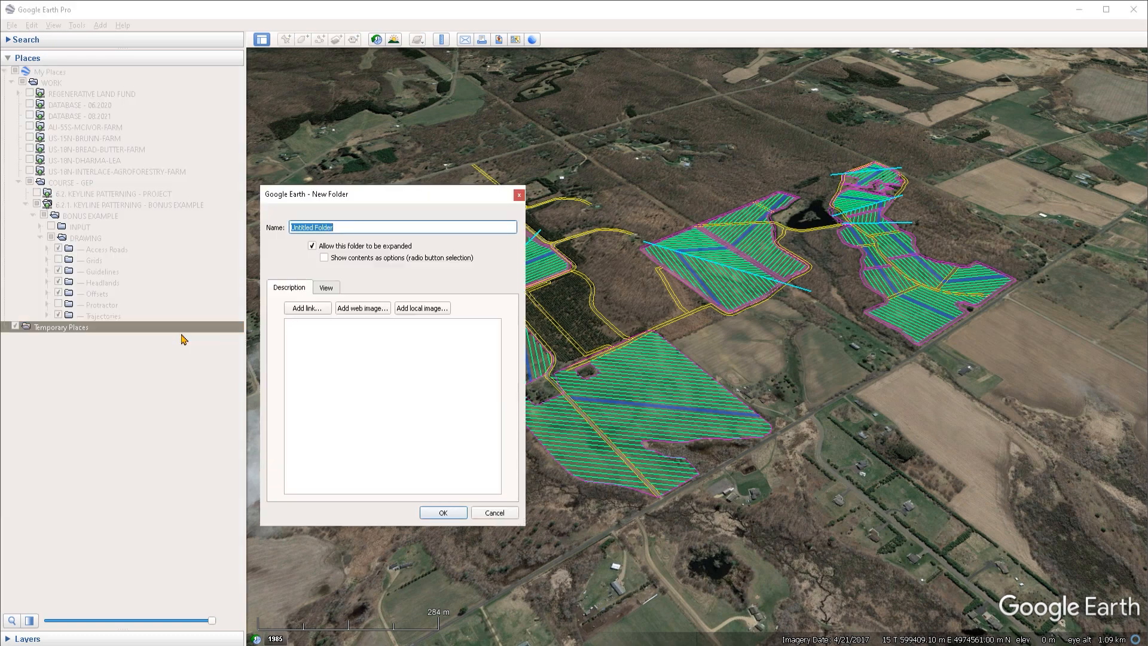
pyautogui.write('Project')
pyautogui.press('Return')
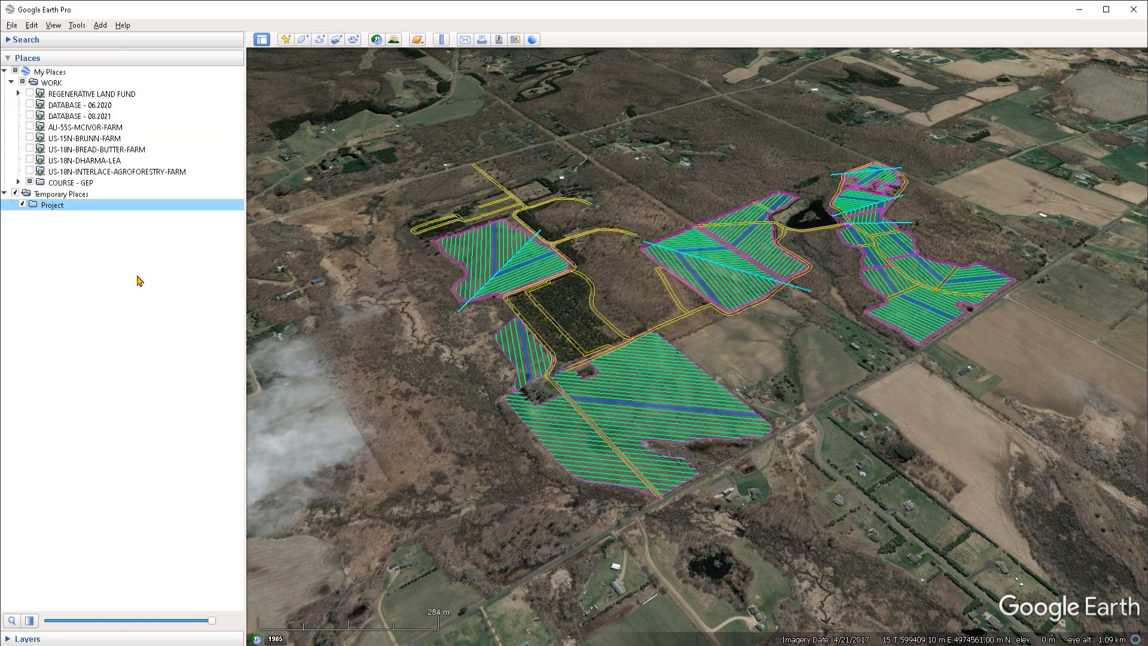
# Step: Save the Project folder from Temporary Places into My Places
pyautogui.click(1133, 9)
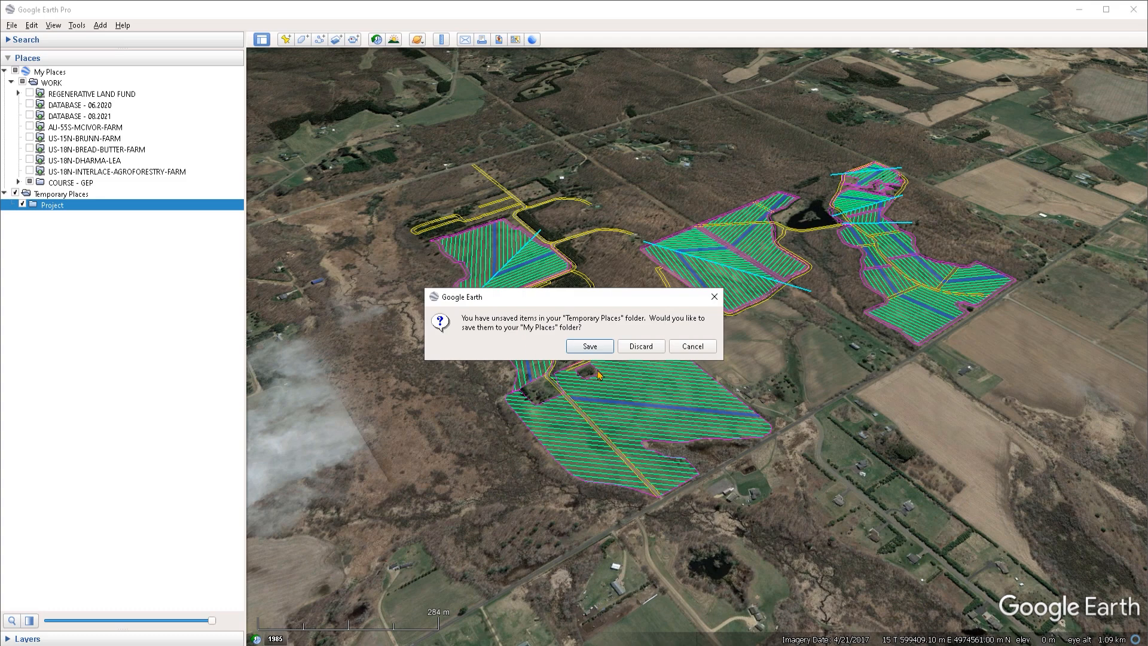
pyautogui.click(708, 352)
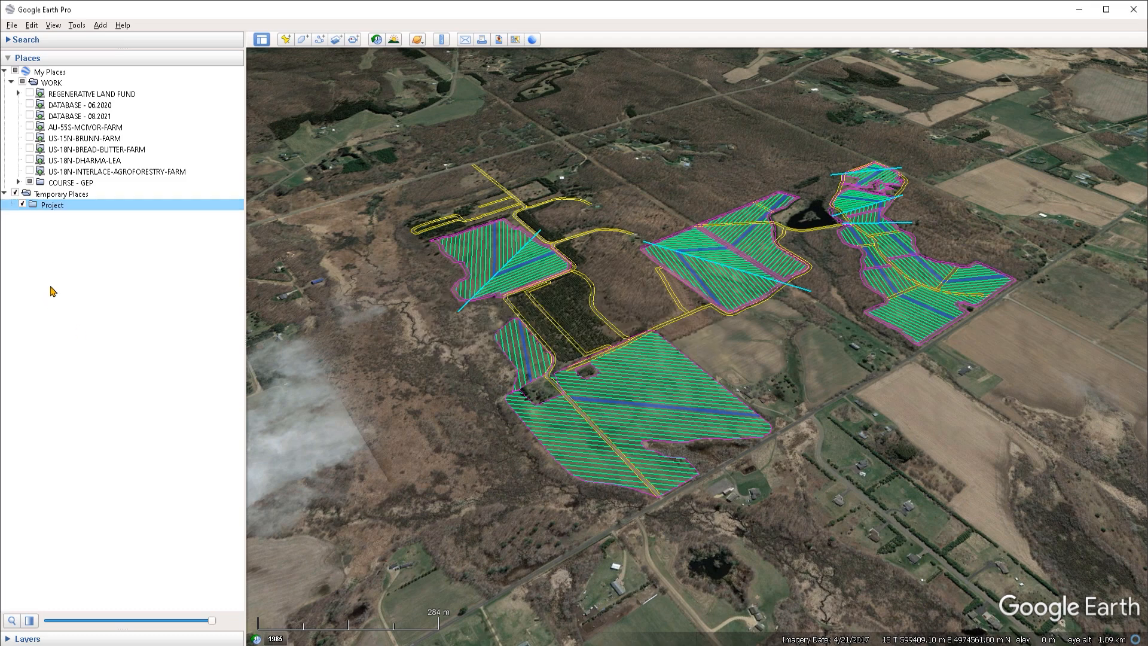
pyautogui.moveTo(55, 211)
pyautogui.mouseDown()
pyautogui.moveTo(89, 222)
pyautogui.moveTo(69, 211)
pyautogui.moveTo(132, 203)
pyautogui.moveTo(53, 74)
pyautogui.moveTo(58, 209)
pyautogui.mouseUp()
pyautogui.rightClick(58, 212)
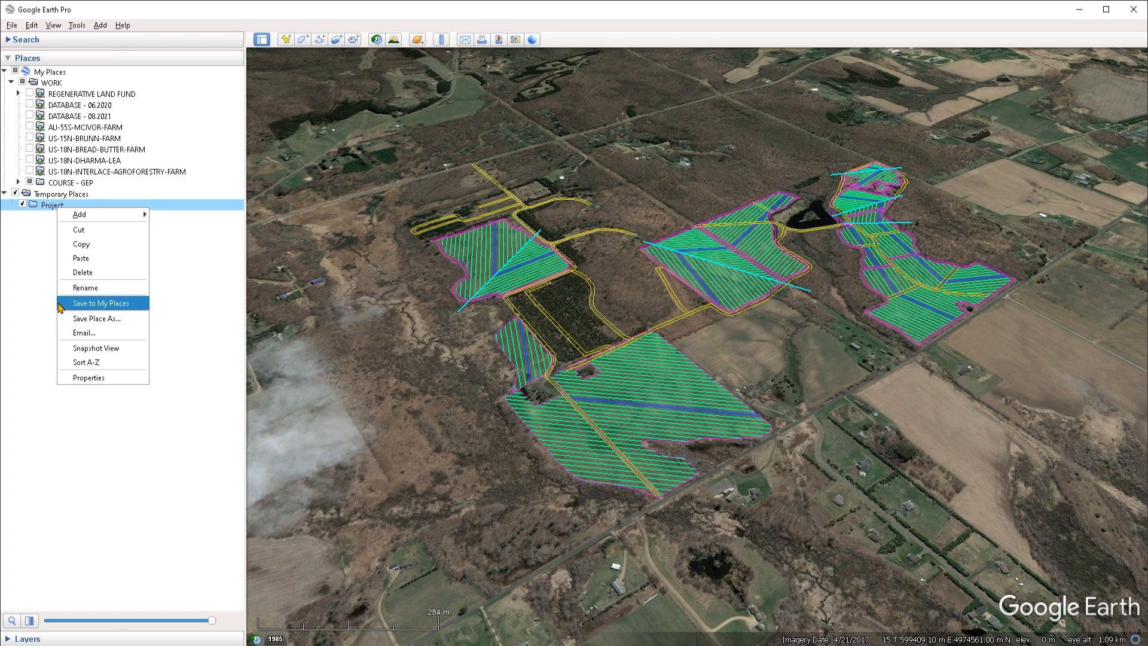
pyautogui.click(112, 305)
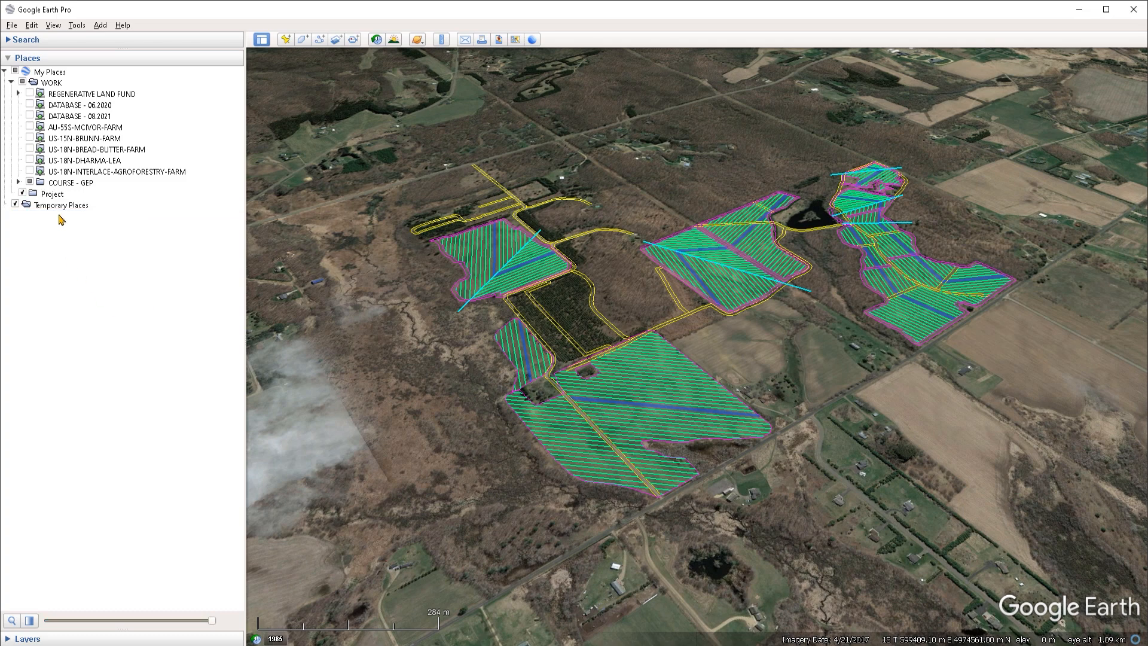